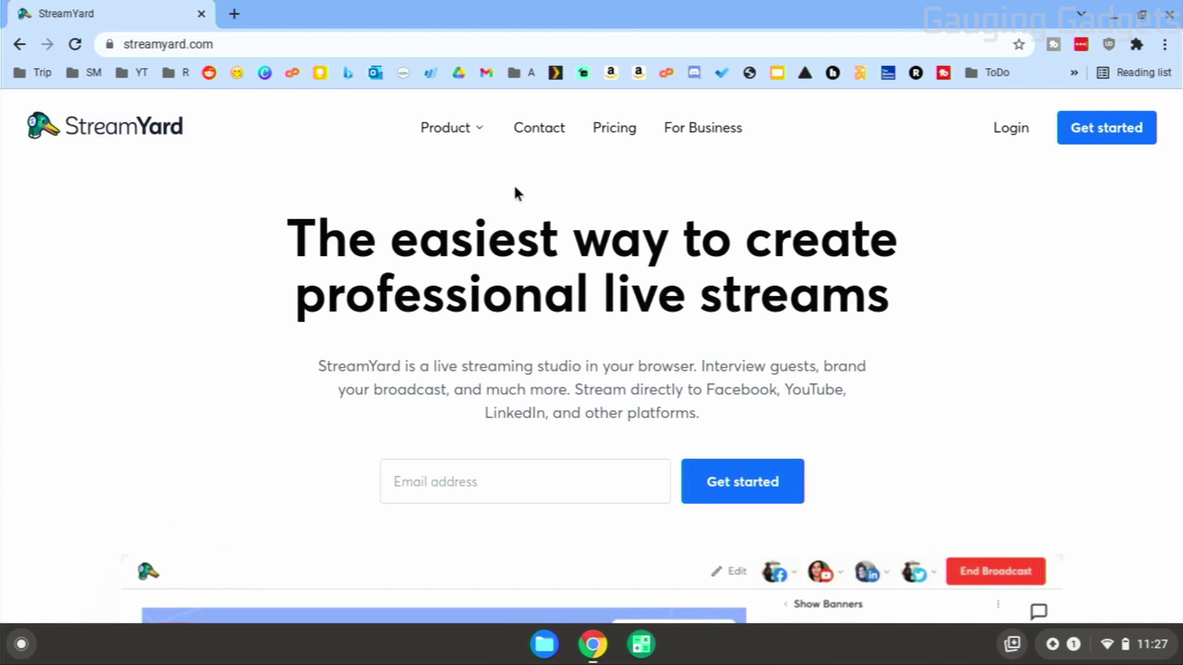
- Sign up with the account e-mail address and log in using the emailed 6-digit code
{"action": "left_click", "coordinate": [1107, 138]}
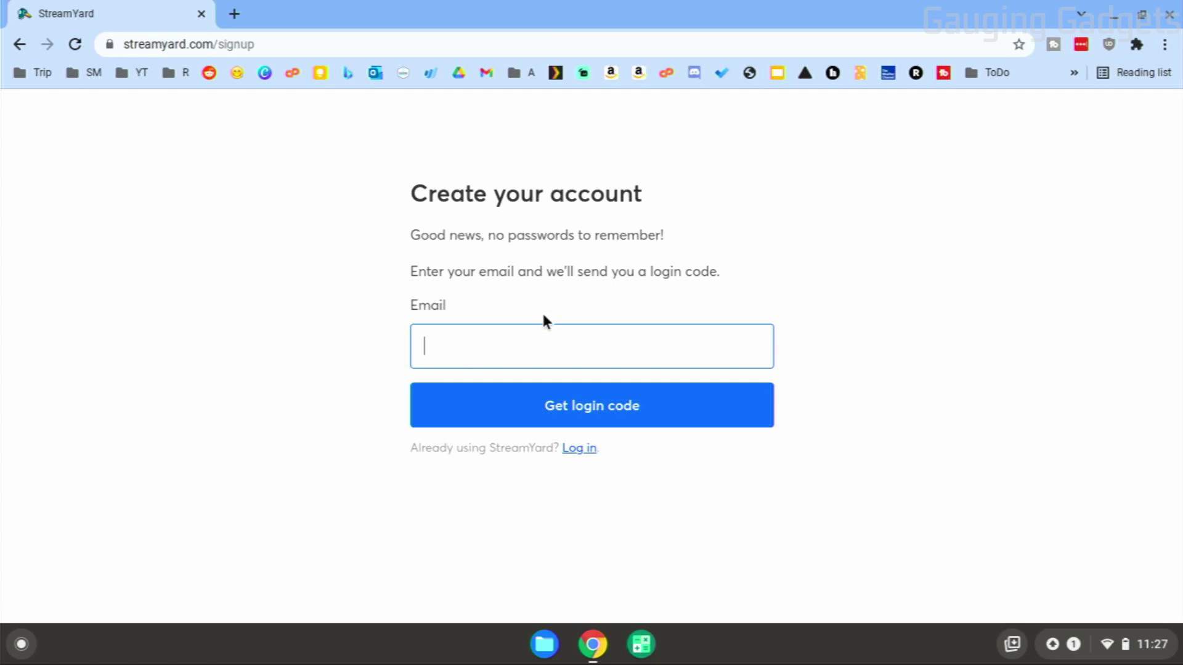
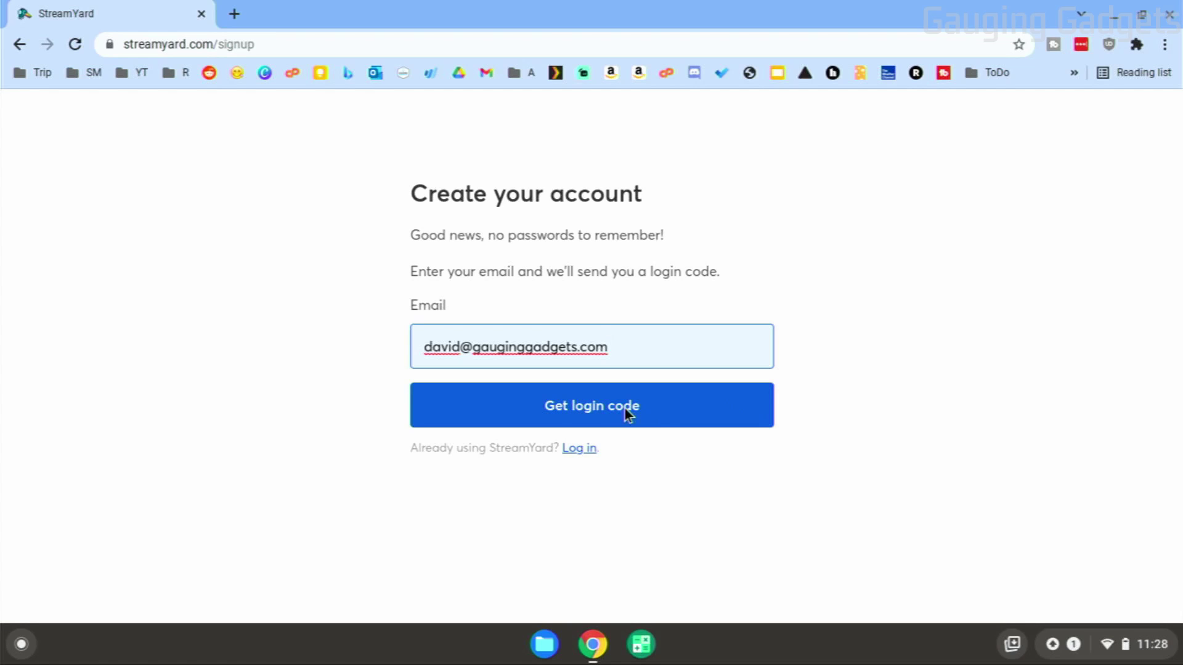
{"action": "left_click", "coordinate": [625, 414]}
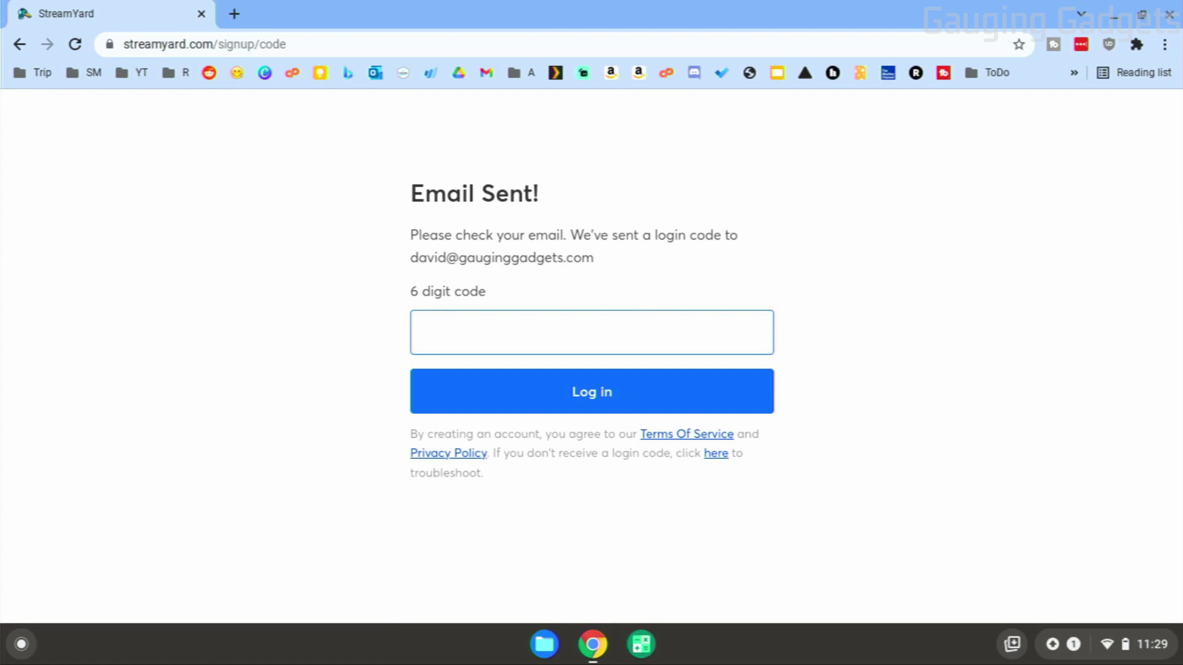
{"action": "left_click", "coordinate": [588, 398]}
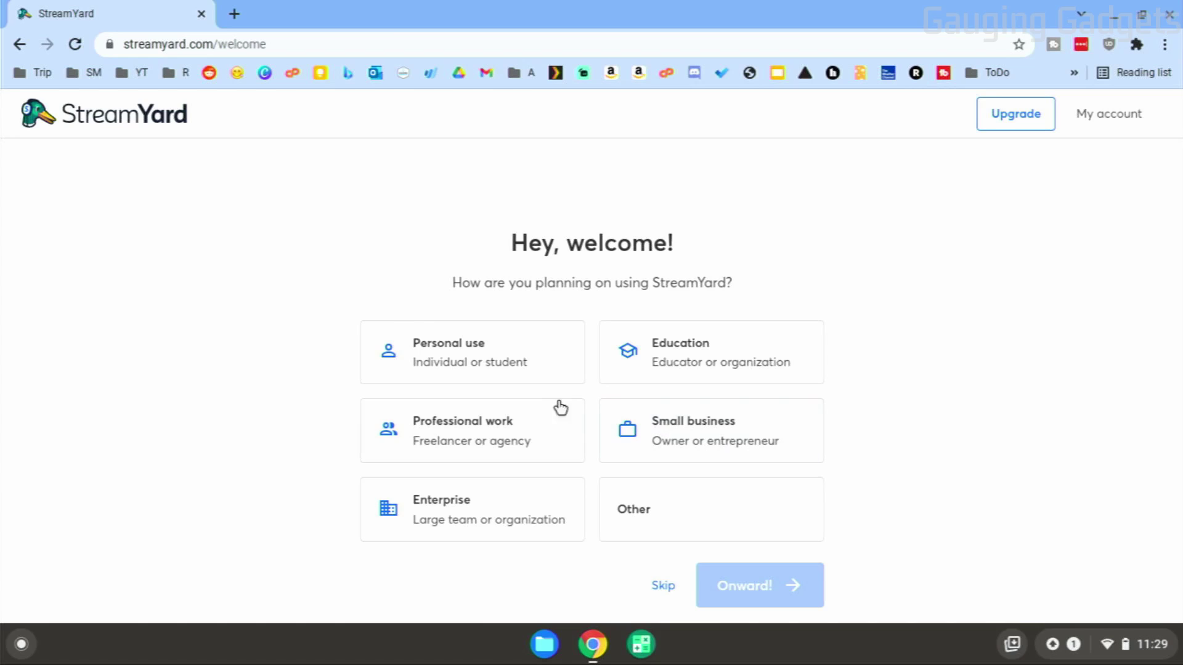
- Answer the welcome question with Personal use and continue
{"action": "left_click", "coordinate": [507, 385]}
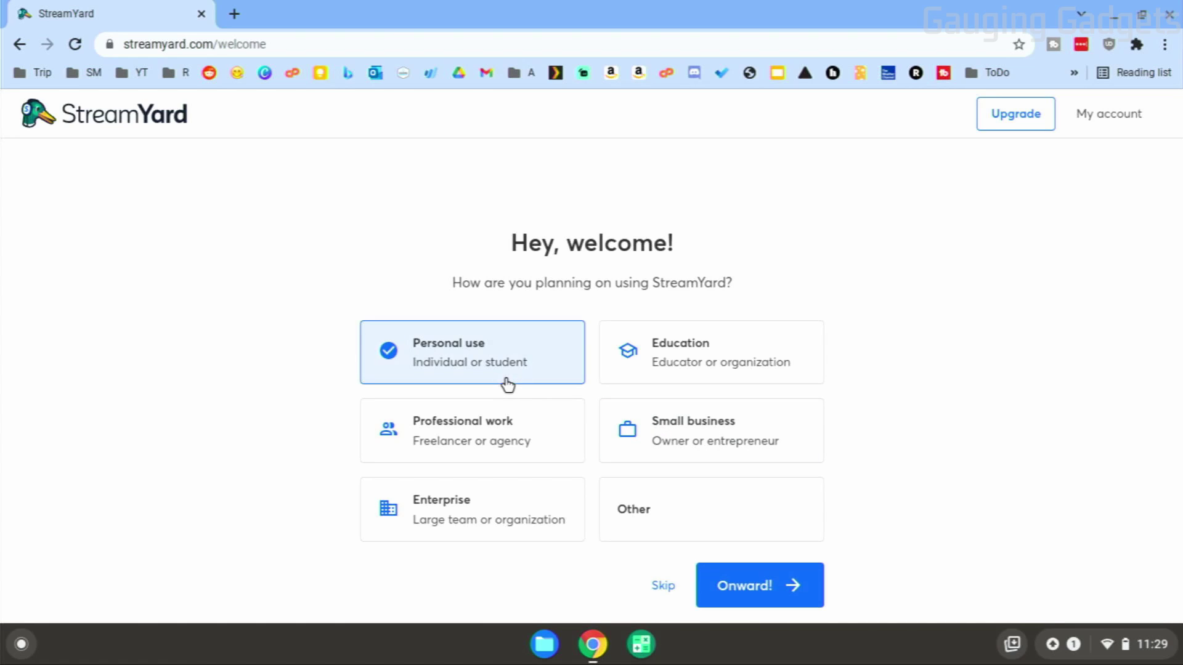
{"action": "left_click", "coordinate": [754, 597]}
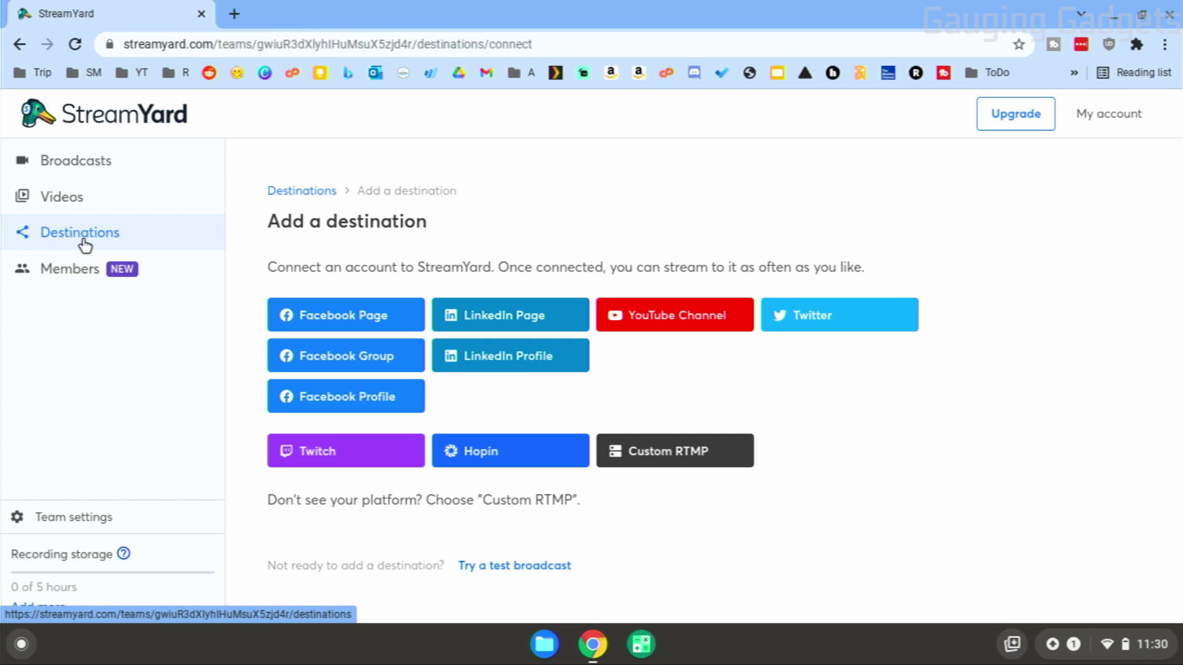
- Add Twitch as a destination by signing in to Twitch and authorizing StreamYard
{"action": "left_click", "coordinate": [326, 452]}
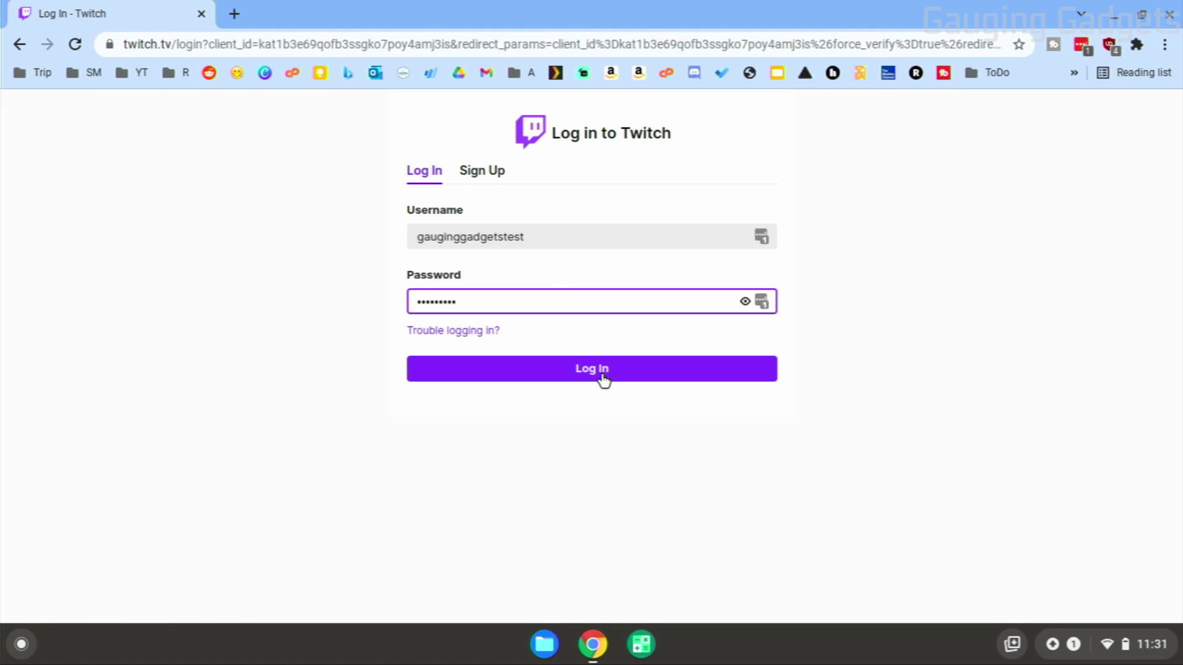
{"action": "left_click", "coordinate": [603, 375]}
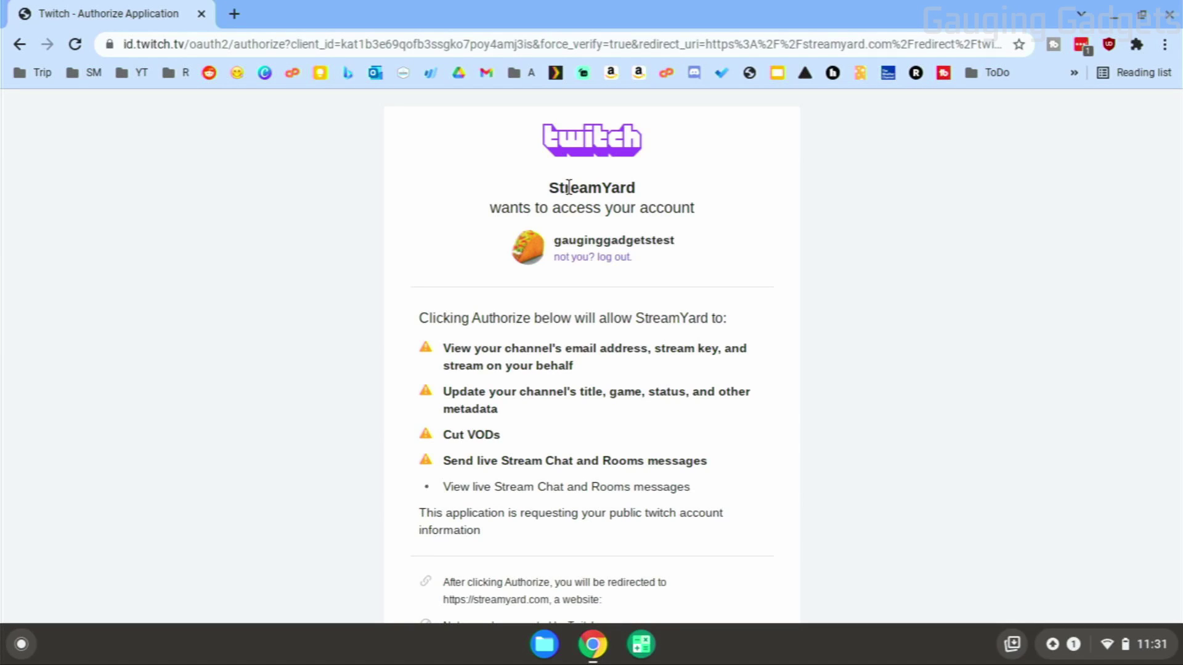
{"action": "scroll", "coordinate": [528, 401], "scroll_direction": "down", "scroll_amount": 1}
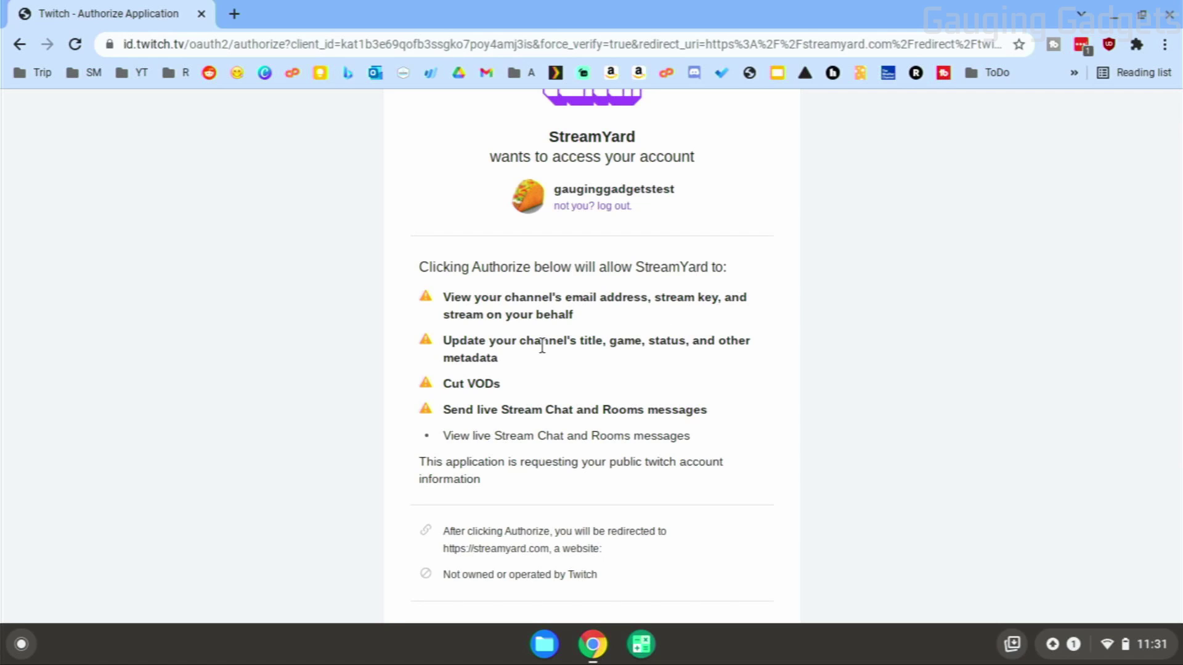
{"action": "scroll", "coordinate": [565, 410], "scroll_direction": "down", "scroll_amount": 5}
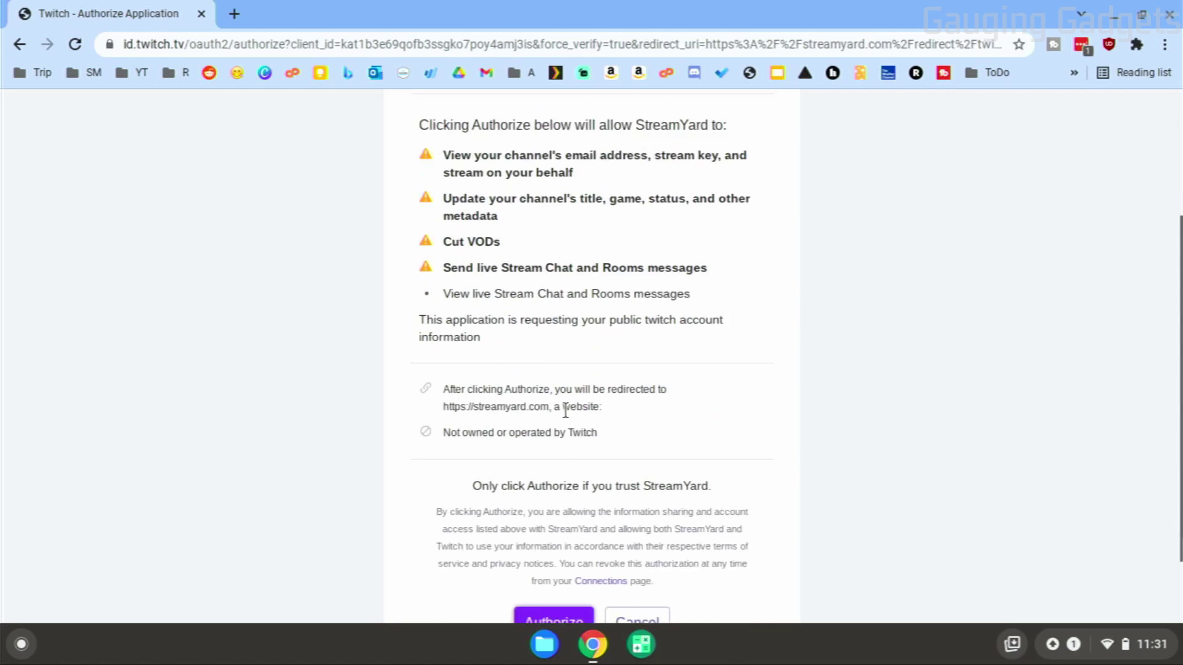
{"action": "left_click", "coordinate": [557, 544]}
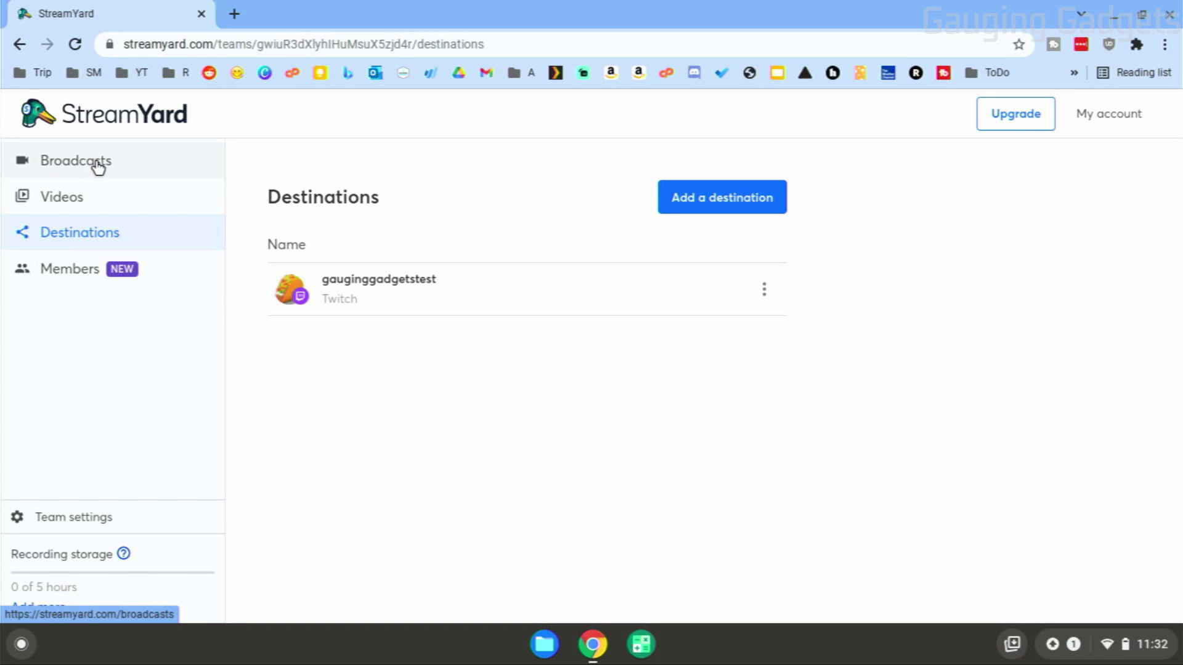
- Start a new broadcast from Broadcasts with the Twitch channel as destination
{"action": "left_click", "coordinate": [75, 165]}
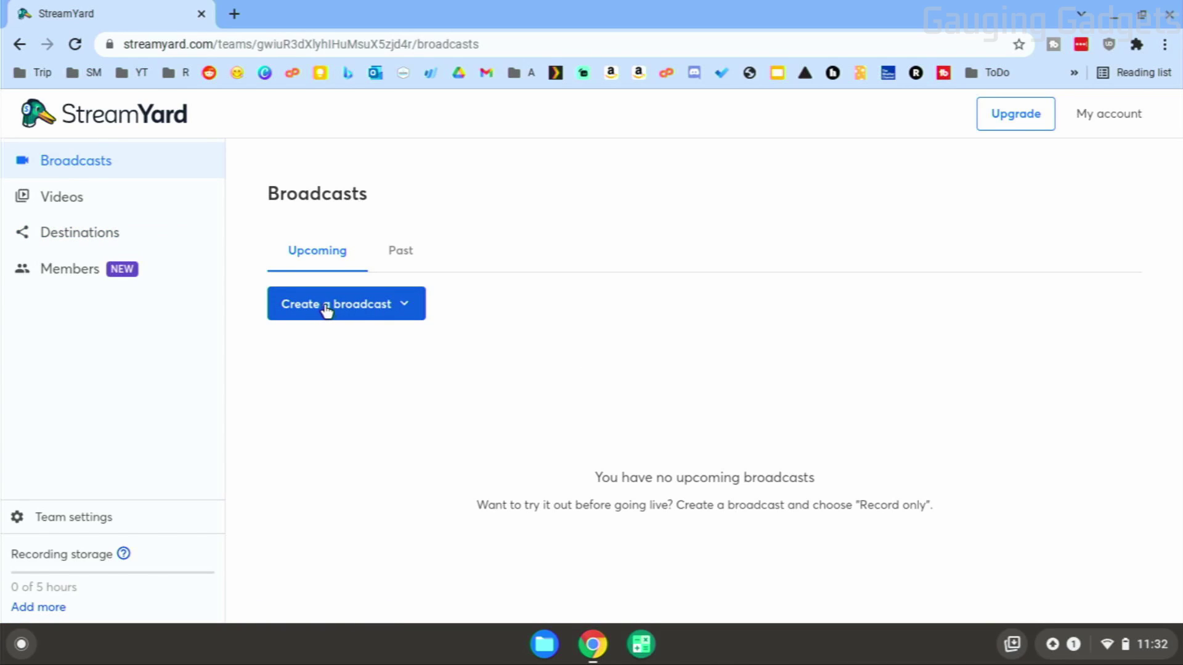
{"action": "left_click", "coordinate": [383, 308]}
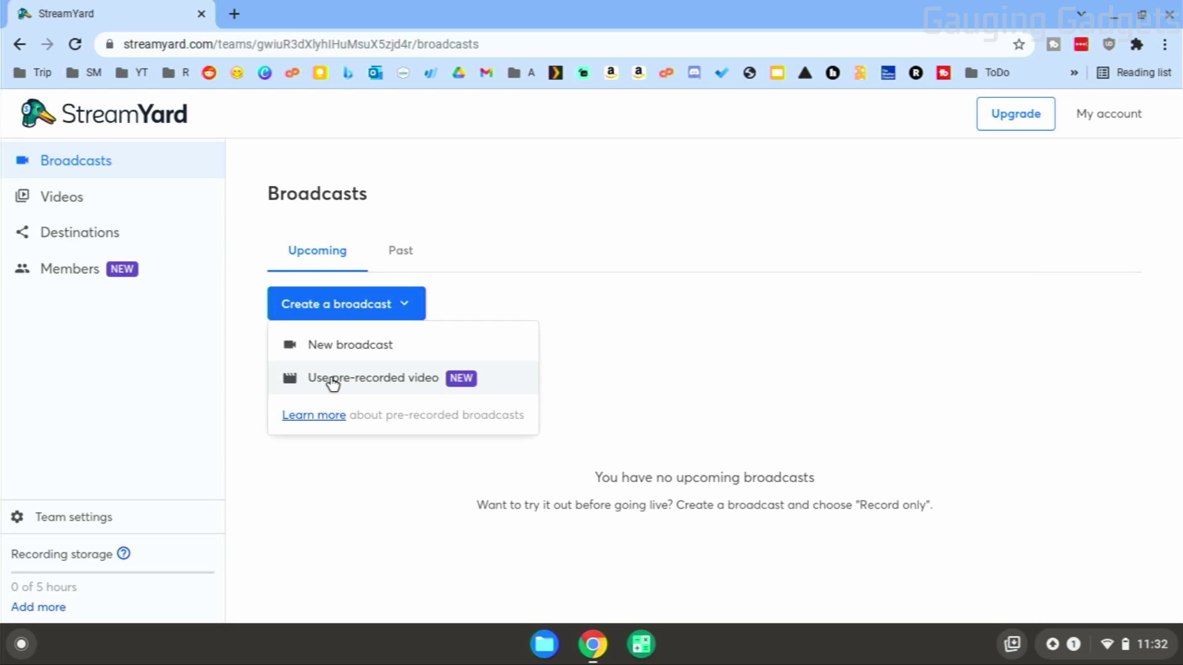
{"action": "left_click", "coordinate": [338, 346]}
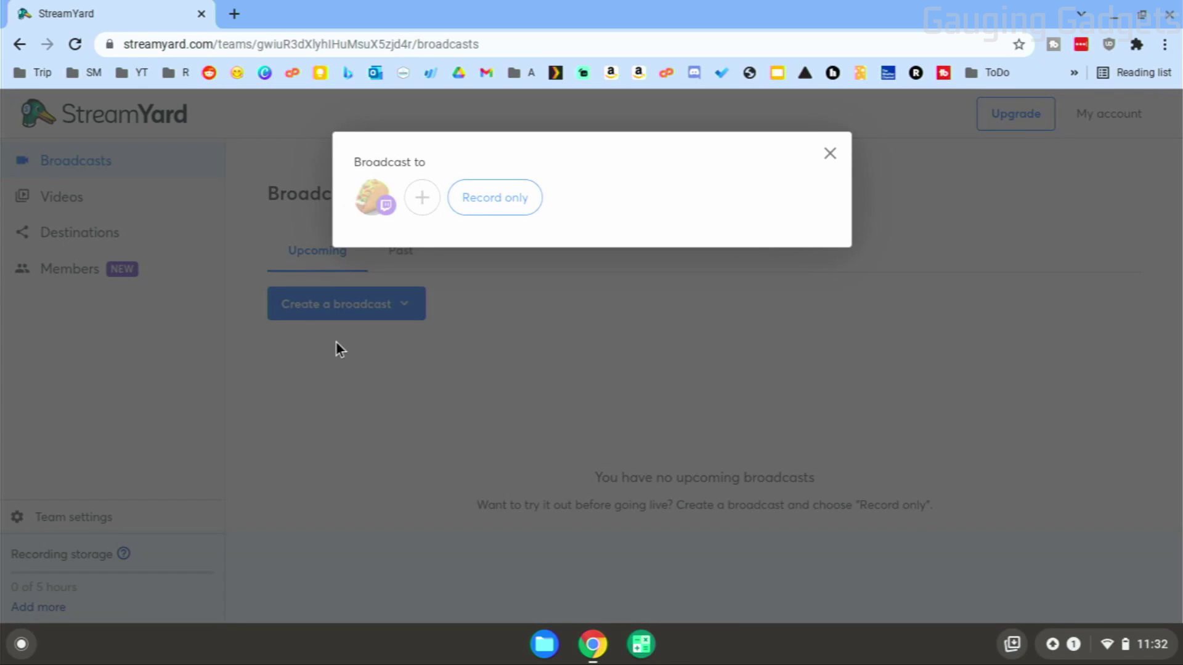
{"action": "left_click", "coordinate": [372, 206]}
- Title it 'Streaming from my Chromebook', choose category Just Chatting, and create the broadcast
{"action": "left_click", "coordinate": [417, 282]}
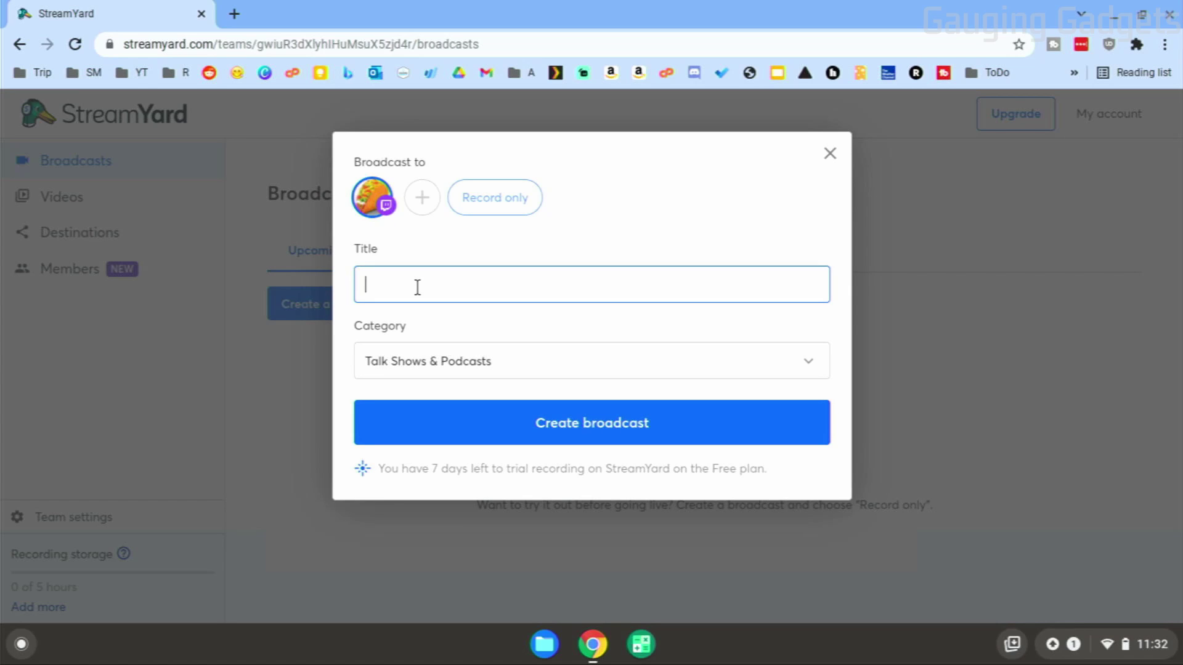
{"action": "type", "text": "Streaming from my Chromebook"}
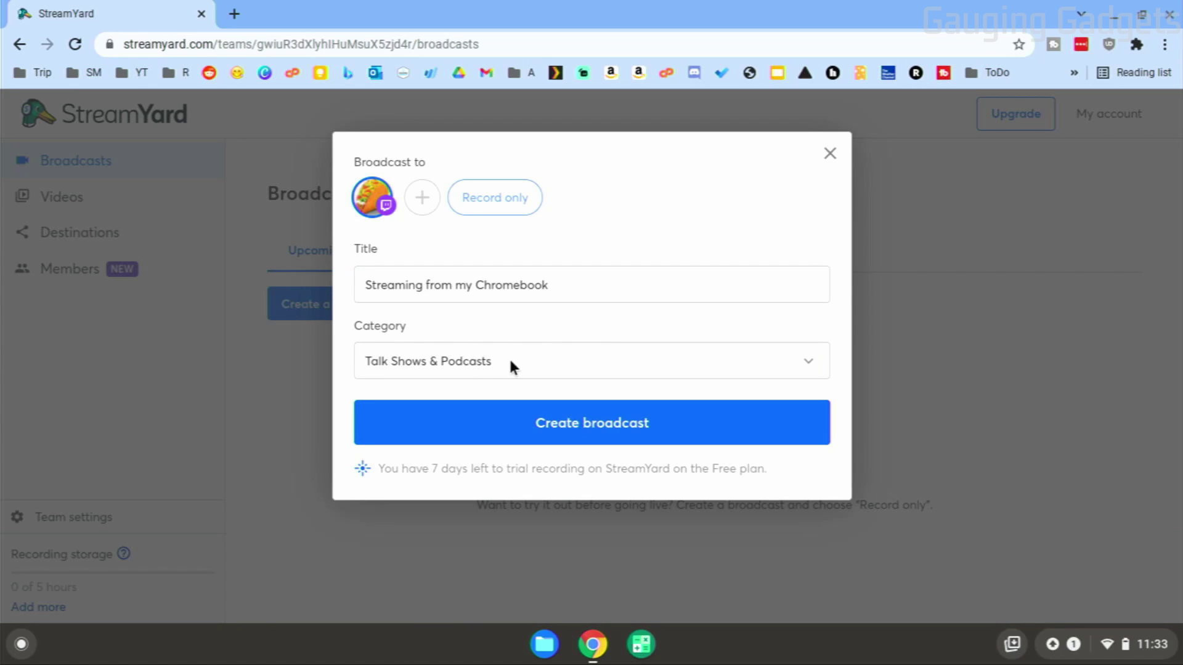
{"action": "left_click", "coordinate": [510, 368]}
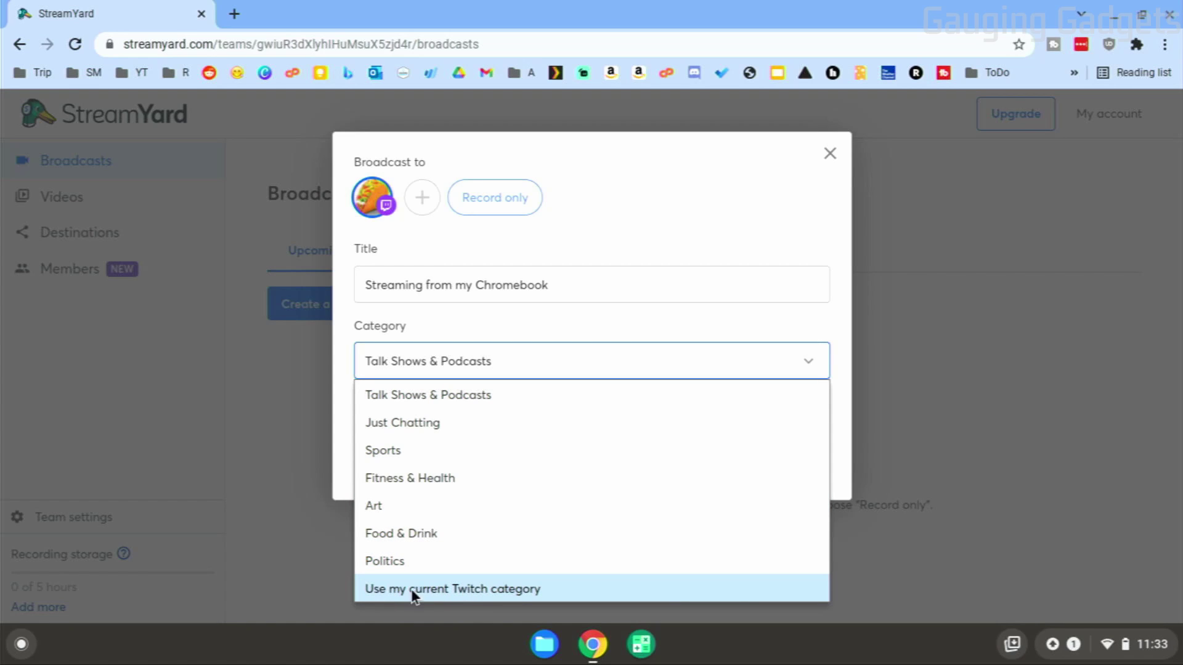
{"action": "left_click", "coordinate": [395, 423]}
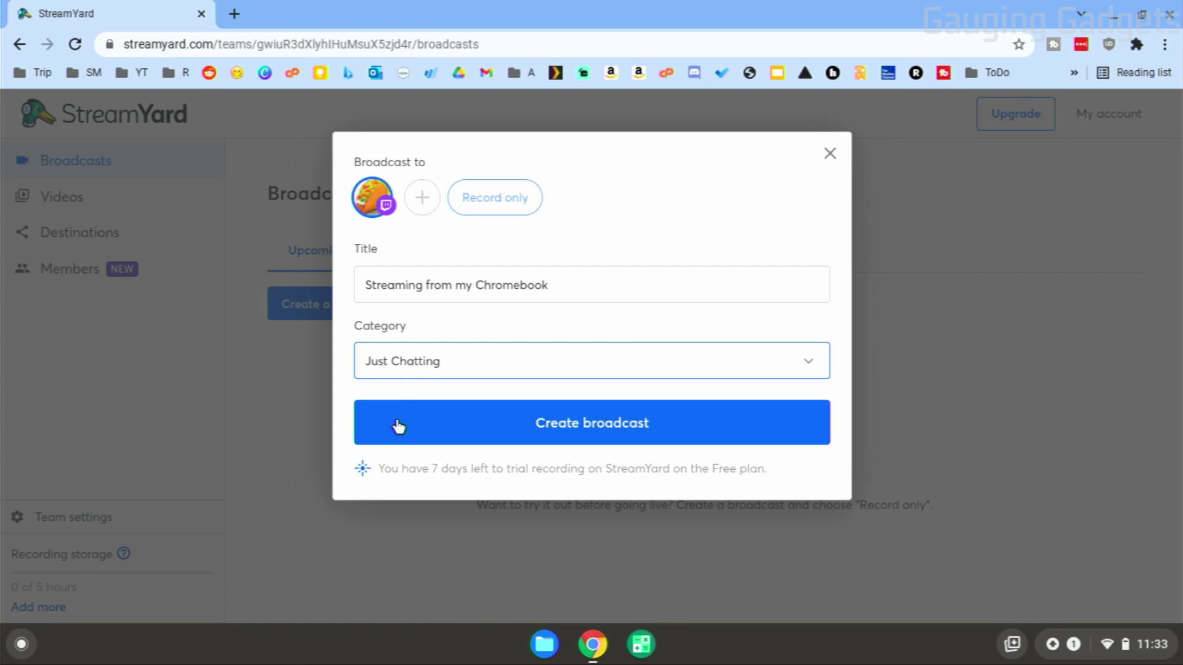
{"action": "left_click", "coordinate": [546, 425]}
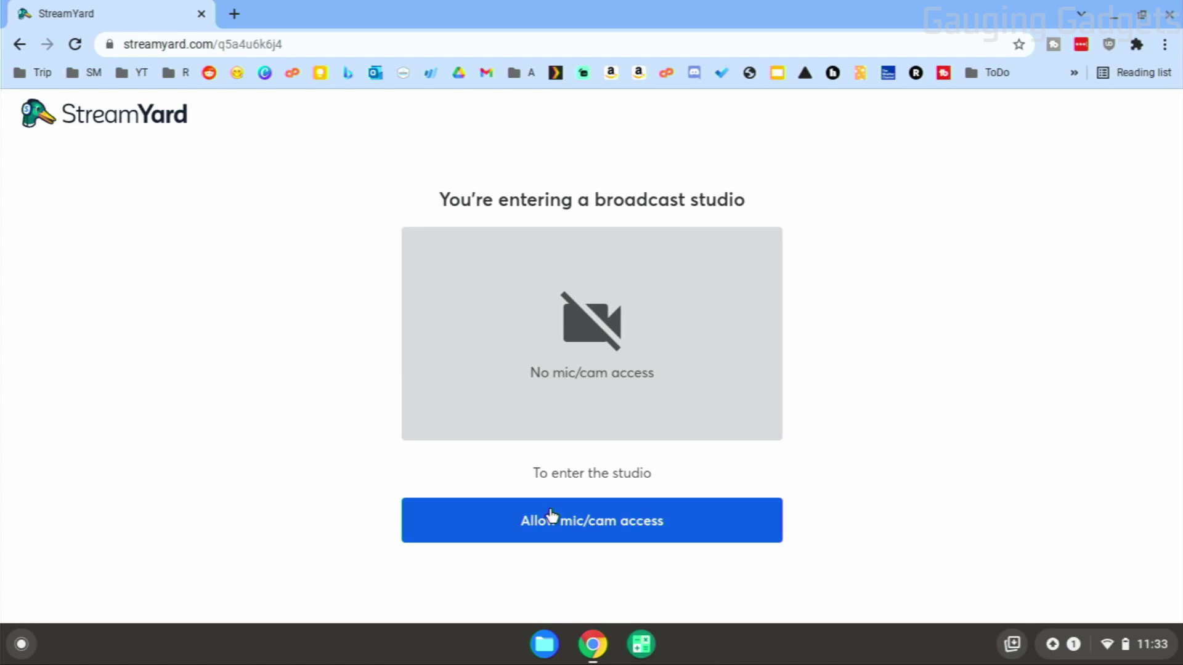
- Grant mic and camera access, check the Audio settings, and enter a display name
{"action": "left_click", "coordinate": [590, 528]}
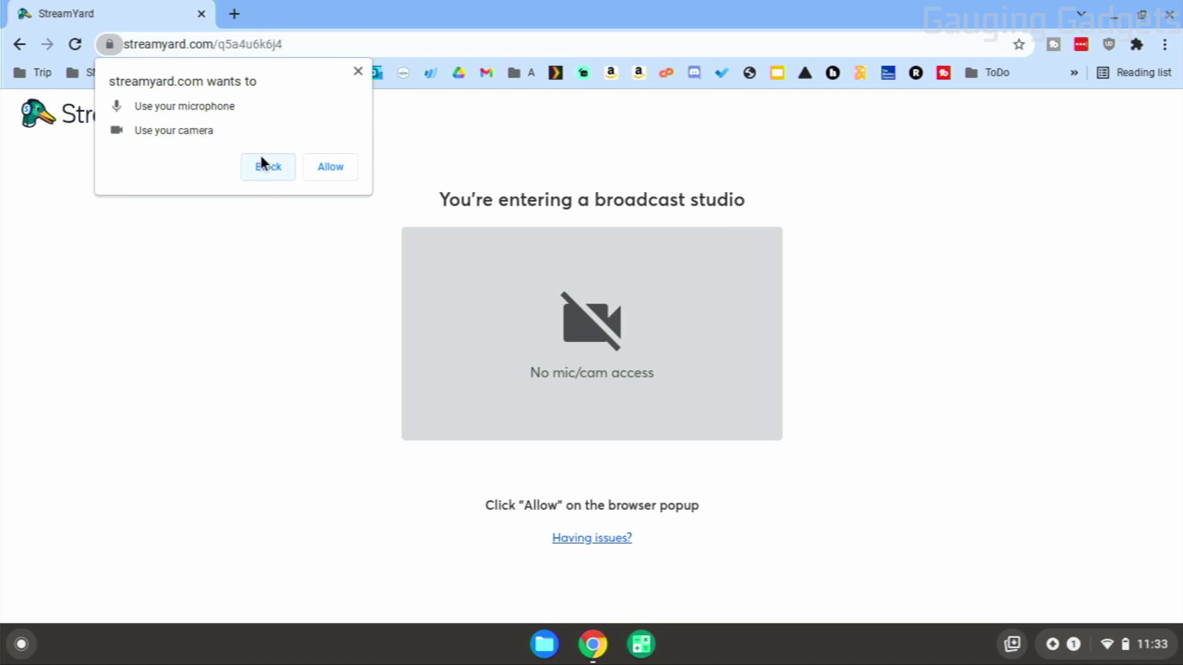
{"action": "left_click", "coordinate": [333, 178]}
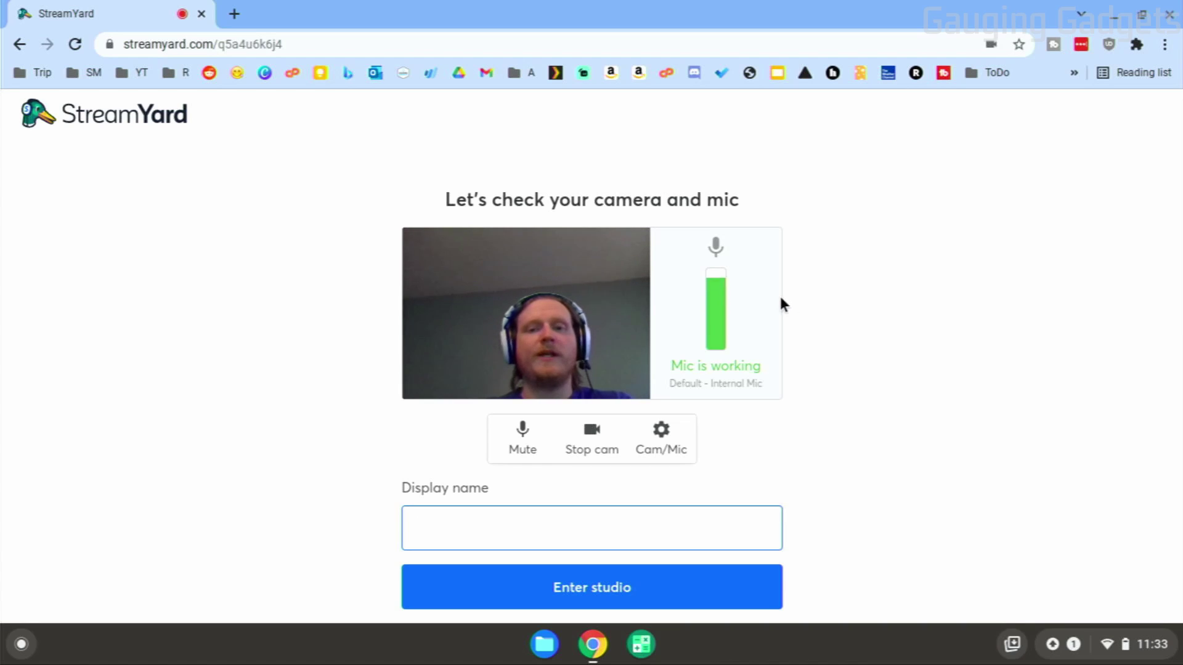
{"action": "left_click", "coordinate": [662, 438]}
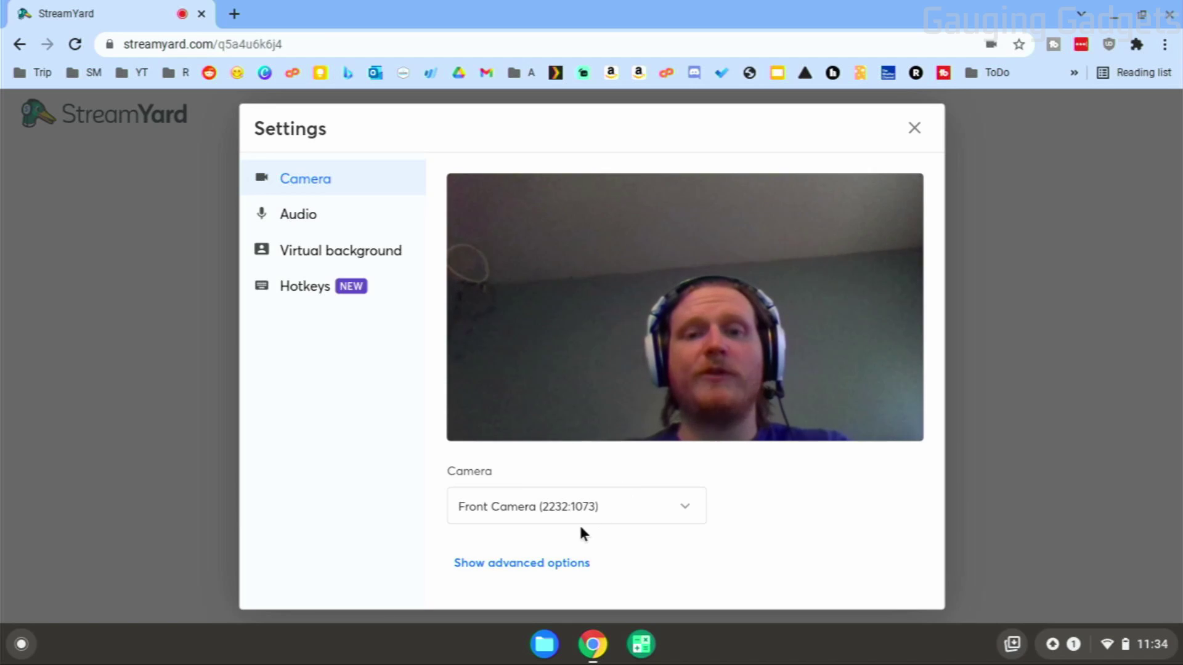
{"action": "left_click", "coordinate": [300, 221]}
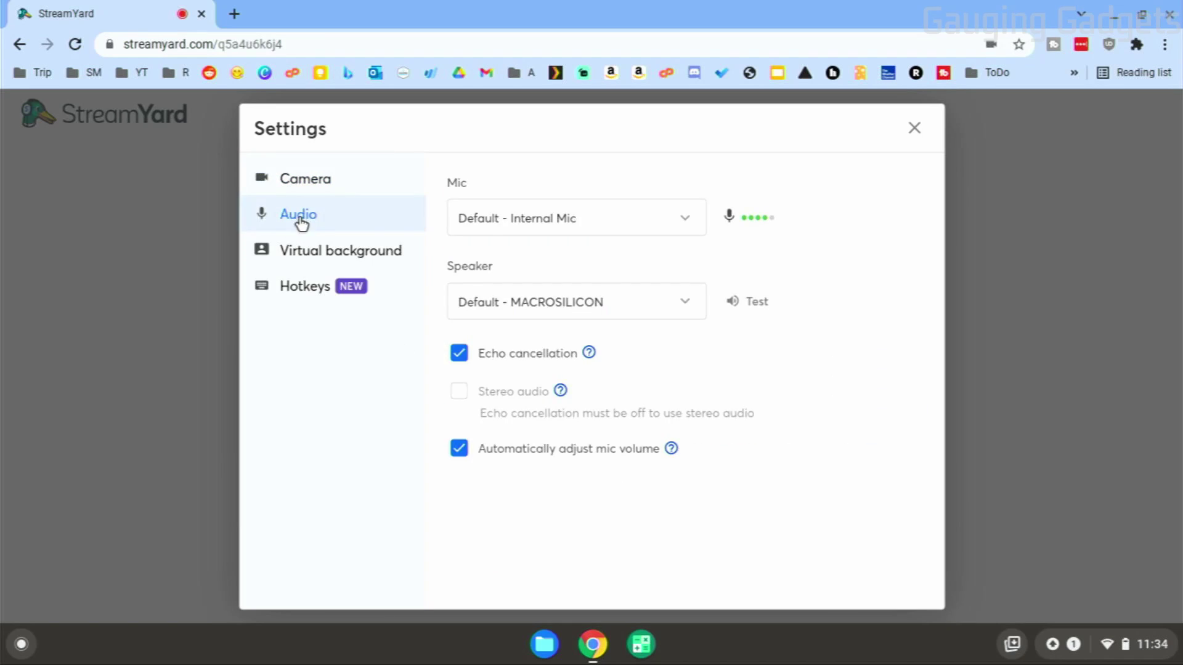
{"action": "key", "text": "Escape"}
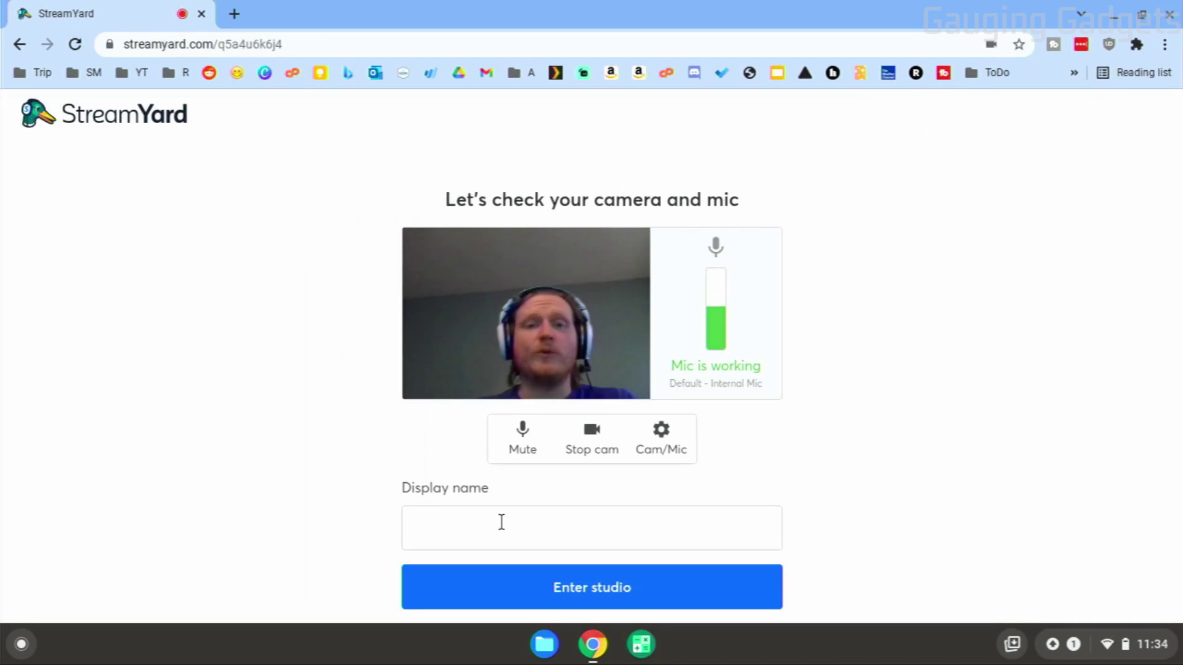
{"action": "left_click", "coordinate": [501, 522]}
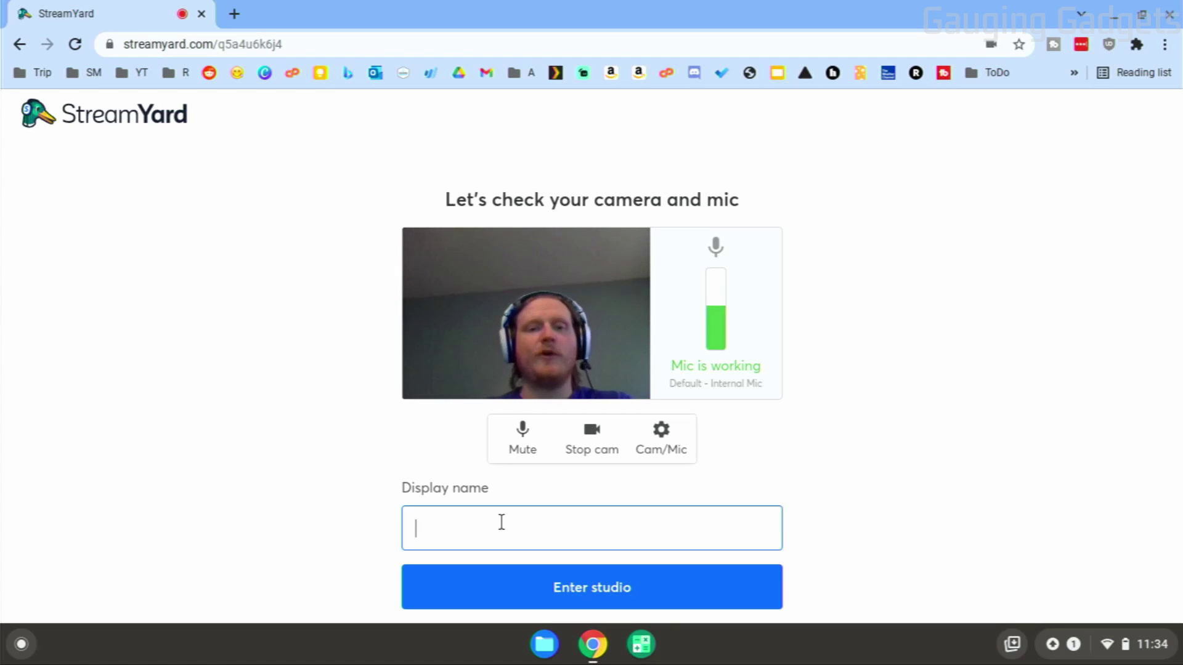
{"action": "type", "text": "Gauging Gadgets"}
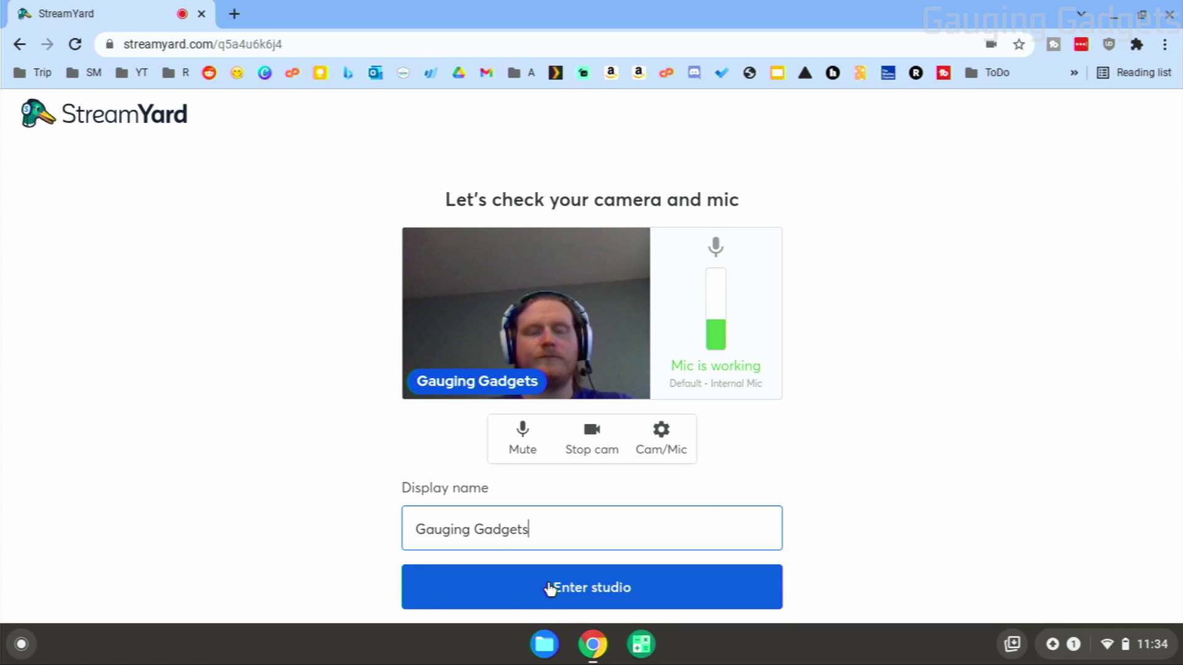
- Enter the studio and bring up the Share menu of Slides, Video file and Share screen
{"action": "left_click", "coordinate": [550, 588]}
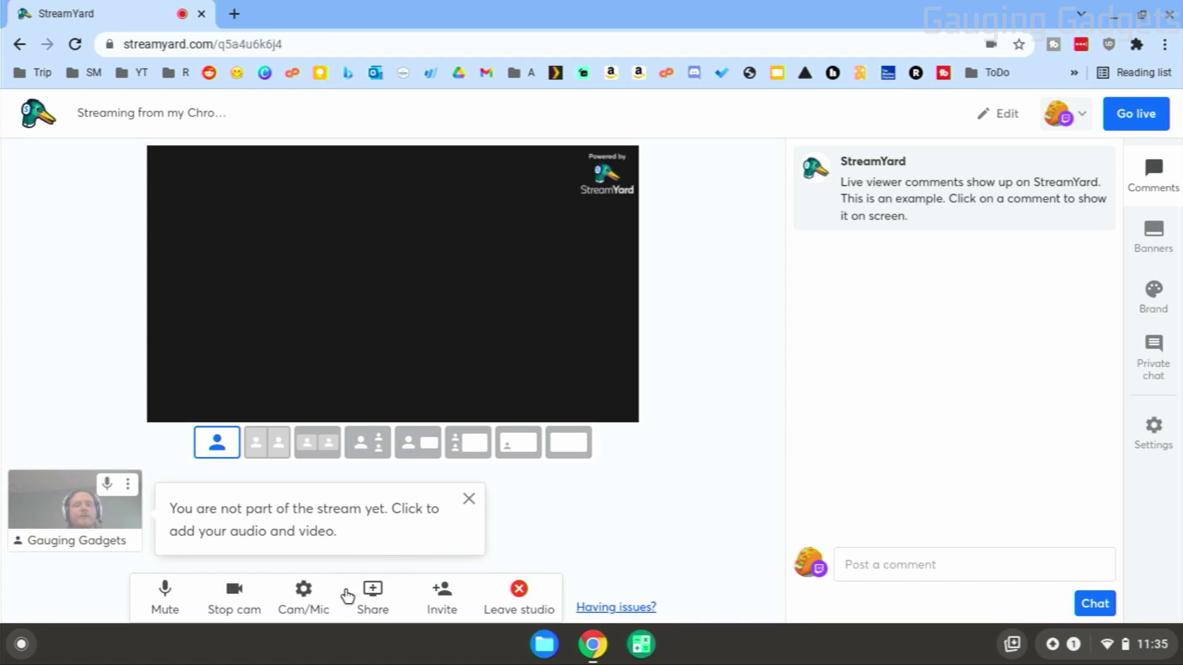
{"action": "left_click", "coordinate": [373, 598]}
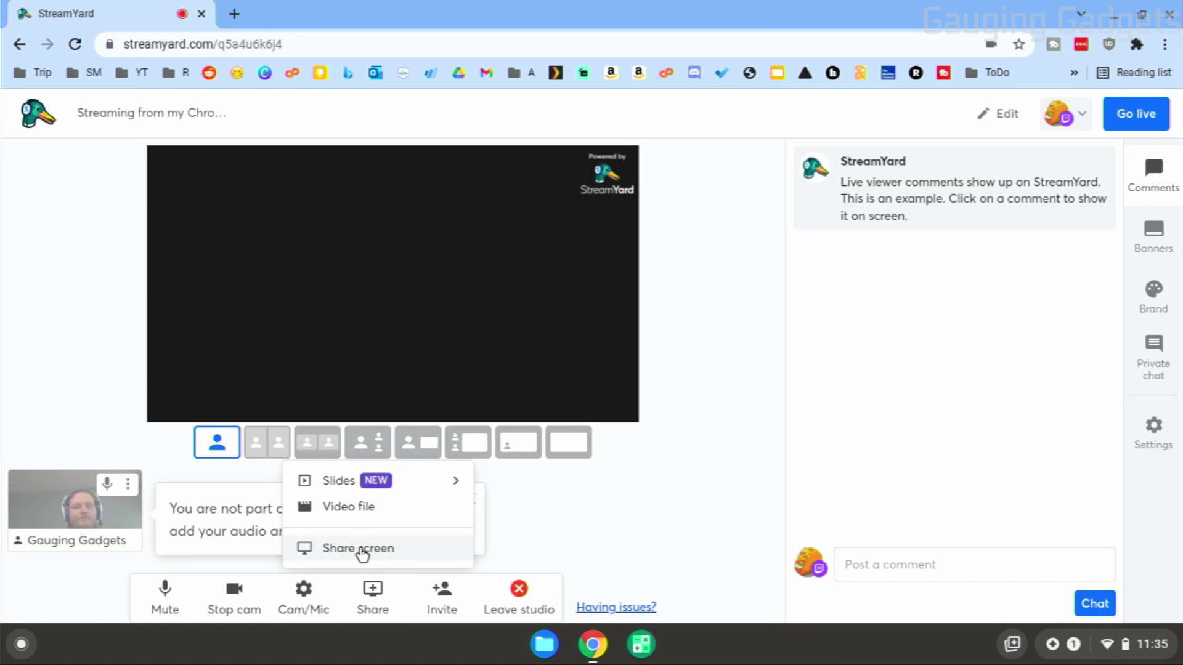
- Share the Entire Screen after browsing the Window and Tab sharing options
{"action": "left_click", "coordinate": [364, 550]}
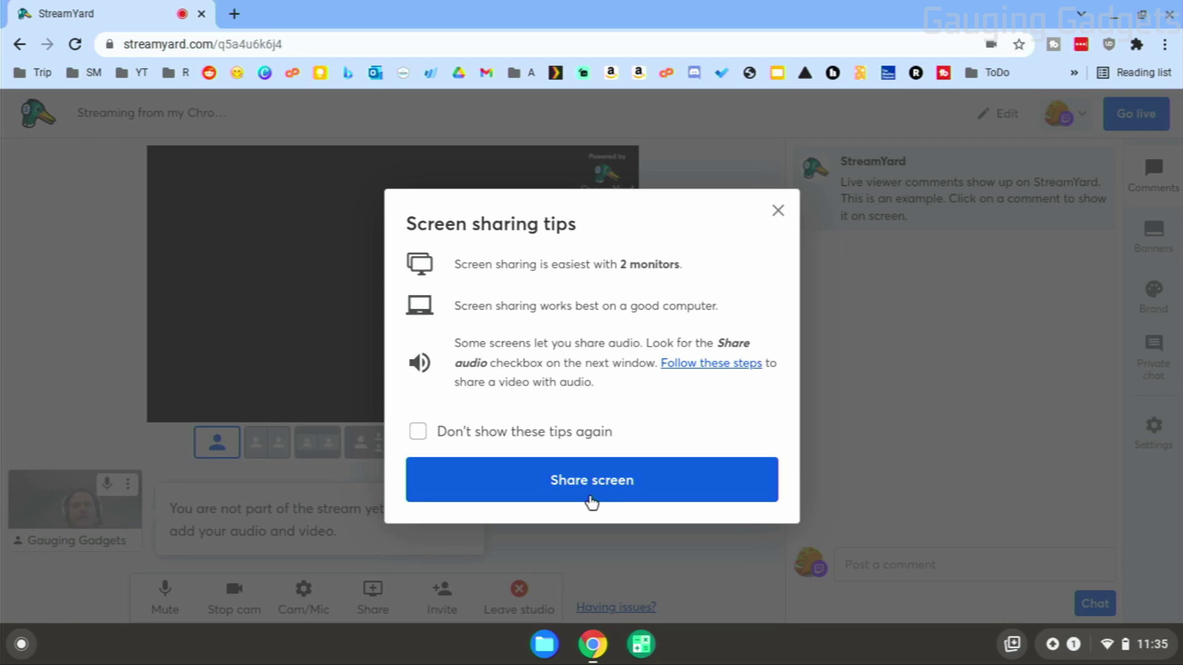
{"action": "left_click", "coordinate": [603, 493]}
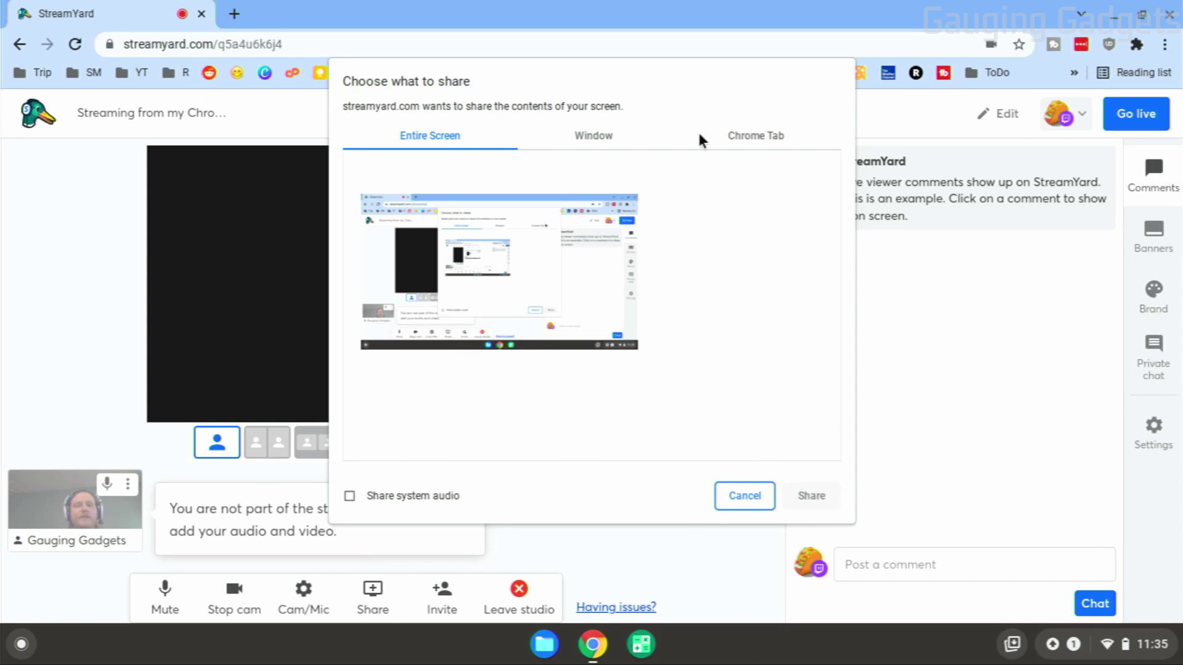
{"action": "left_click", "coordinate": [588, 145]}
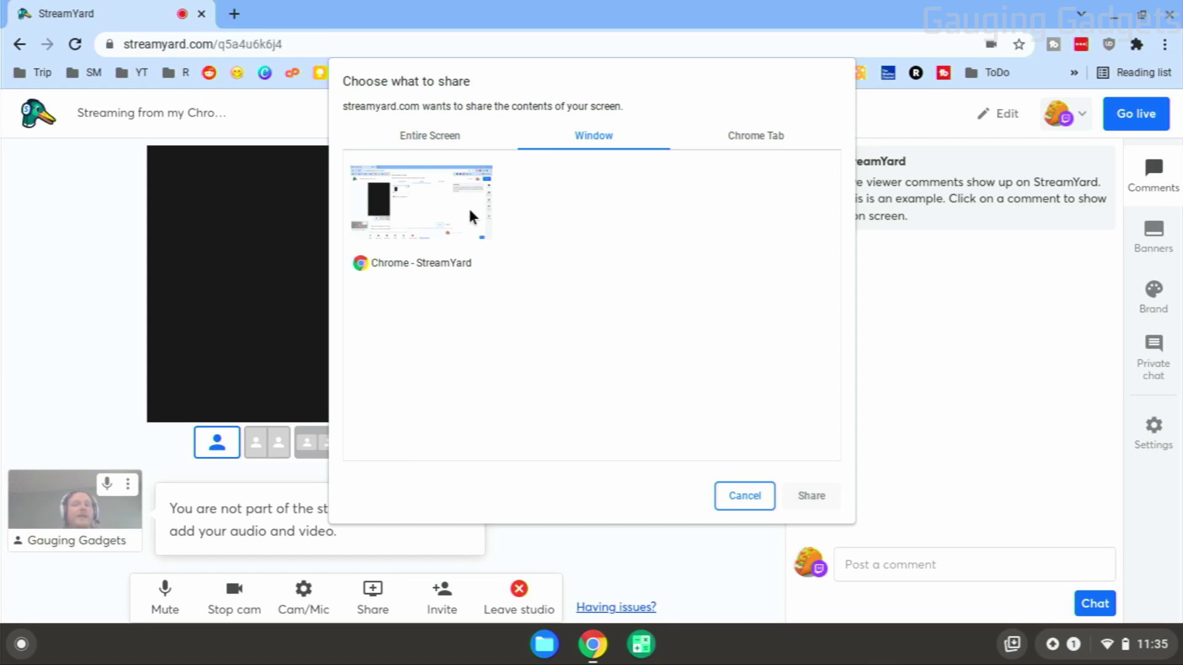
{"action": "left_click", "coordinate": [722, 148]}
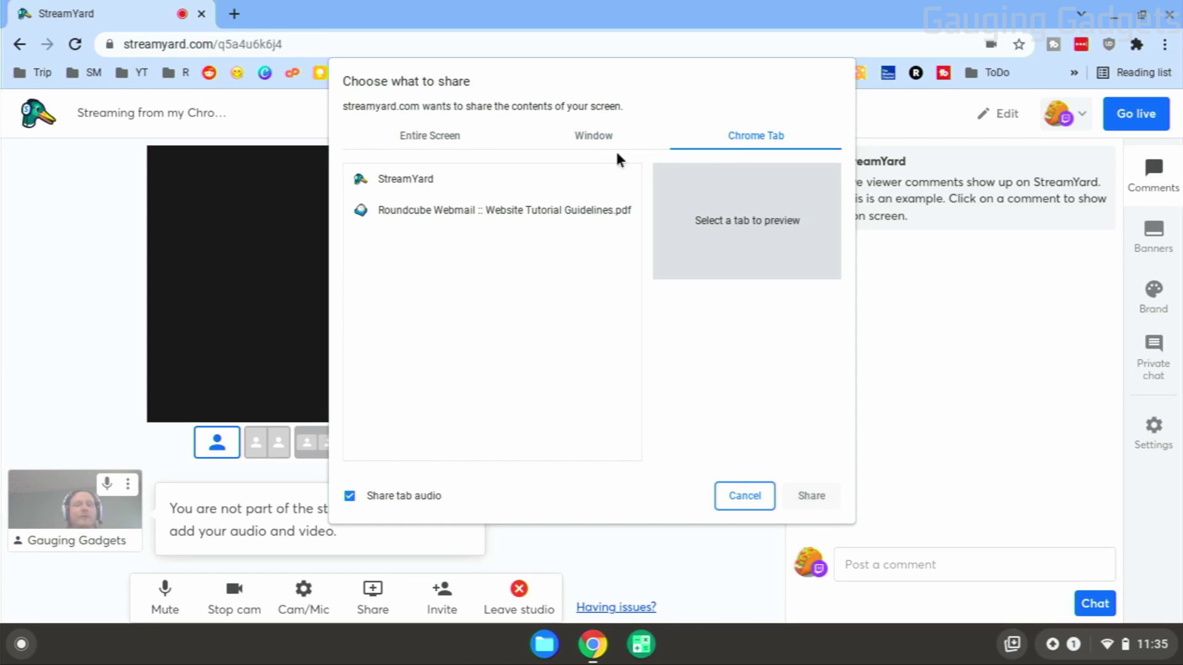
{"action": "left_click", "coordinate": [422, 131]}
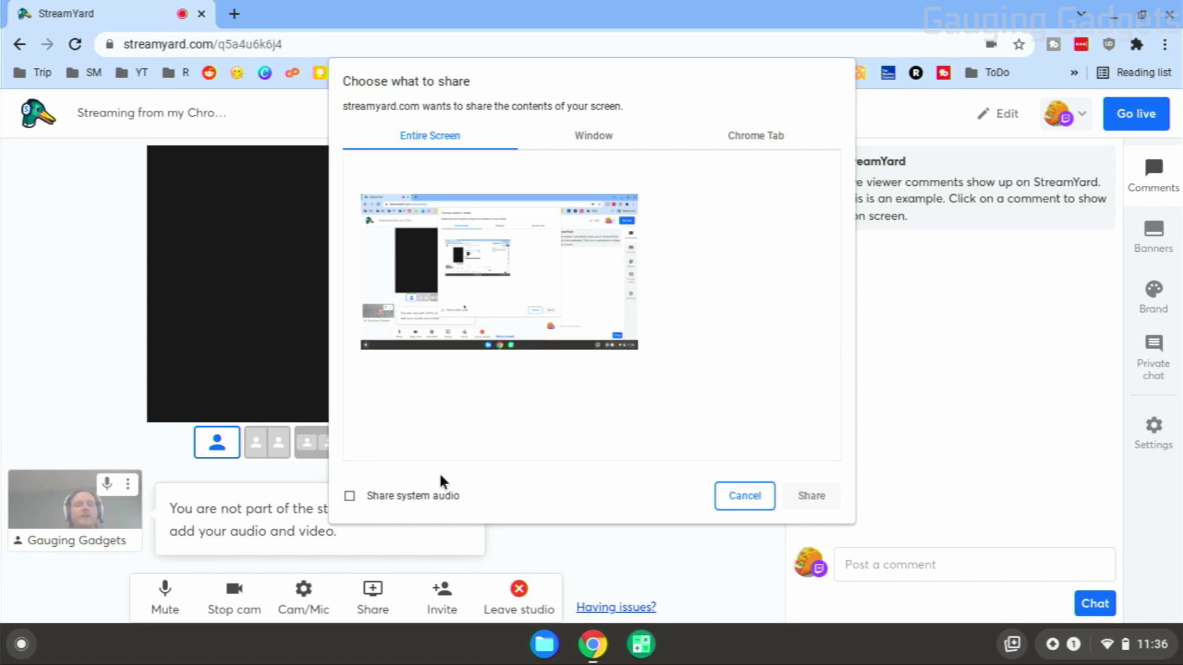
{"action": "left_click", "coordinate": [499, 295]}
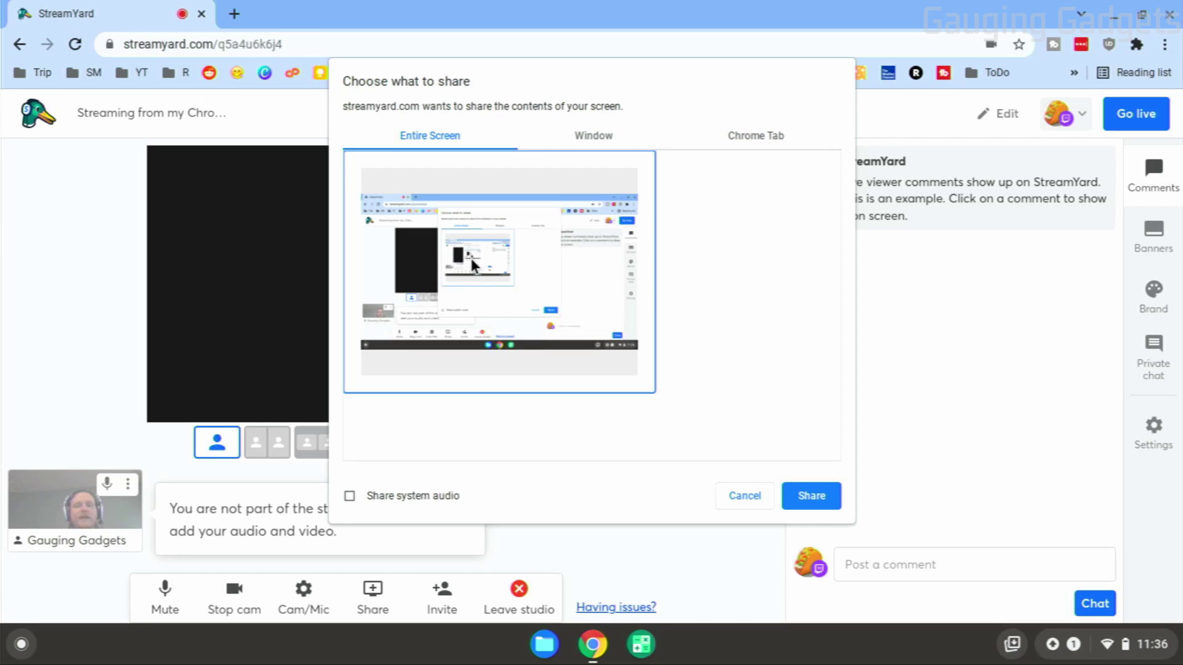
{"action": "left_click", "coordinate": [811, 498]}
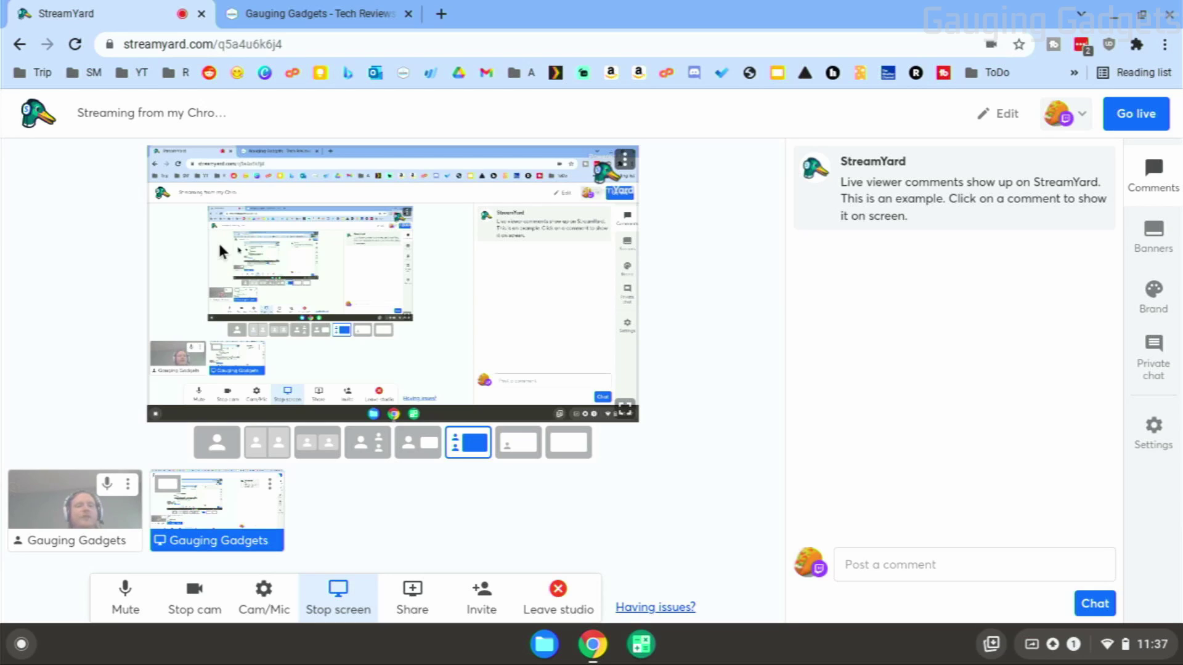
{"action": "mouse_move", "coordinate": [63, 493]}
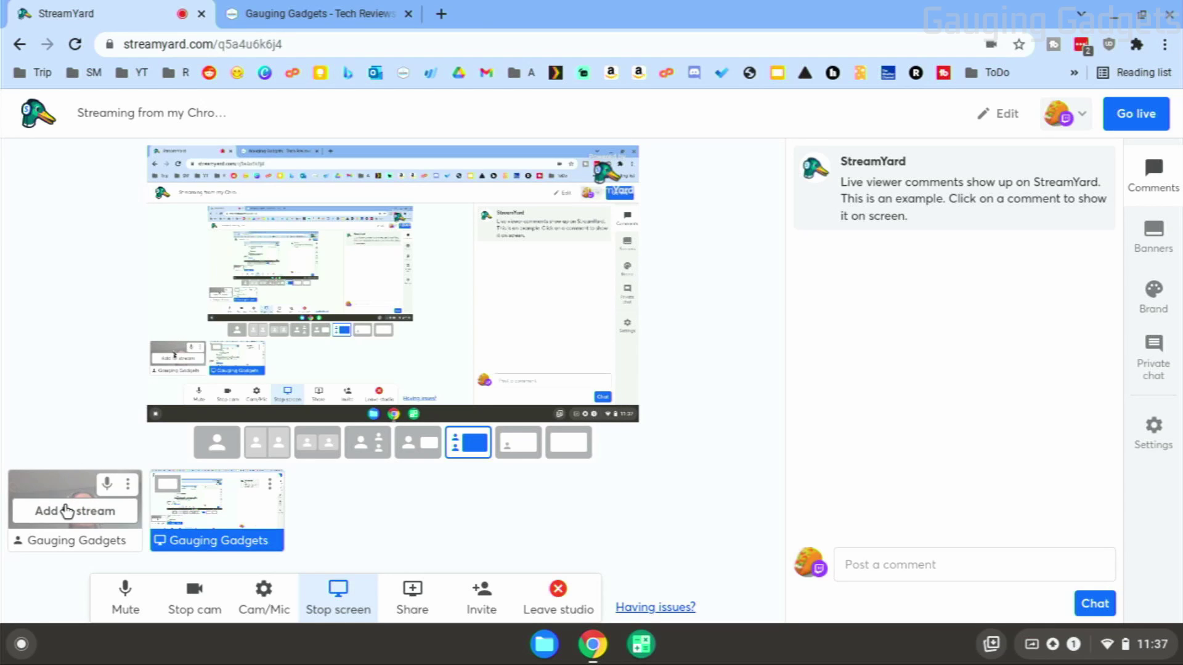
- Add the webcam, try camera-inset, camera-only and group layouts, then choose screen-only Cinema layout
{"action": "left_click", "coordinate": [66, 511]}
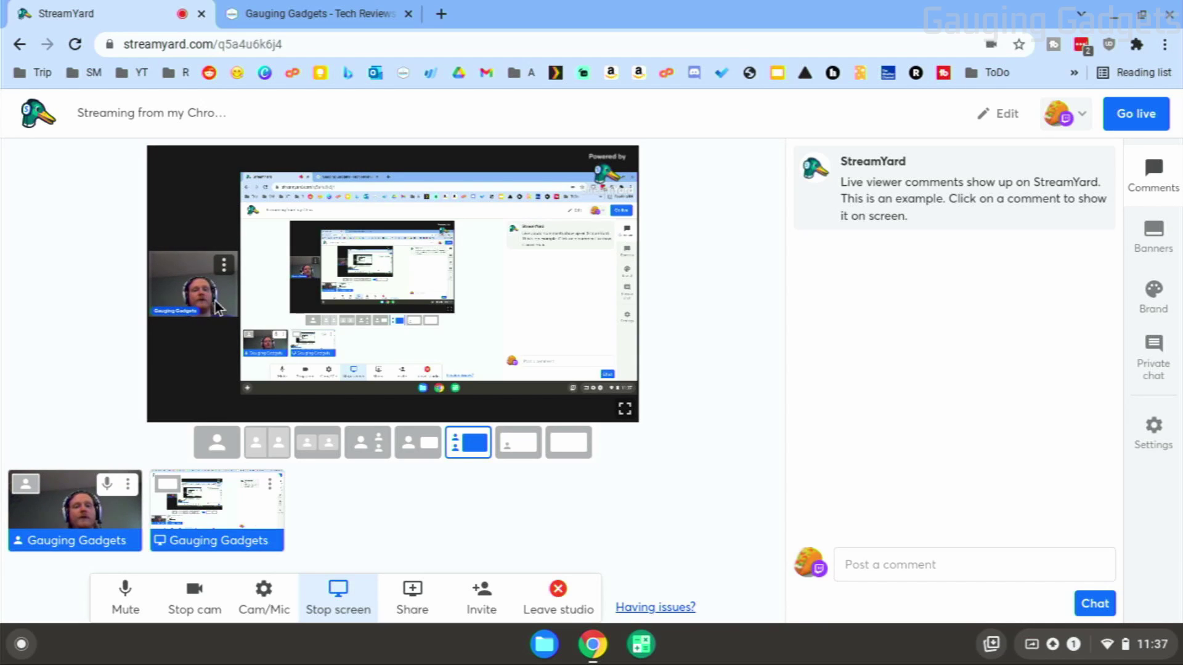
{"action": "left_click", "coordinate": [507, 444]}
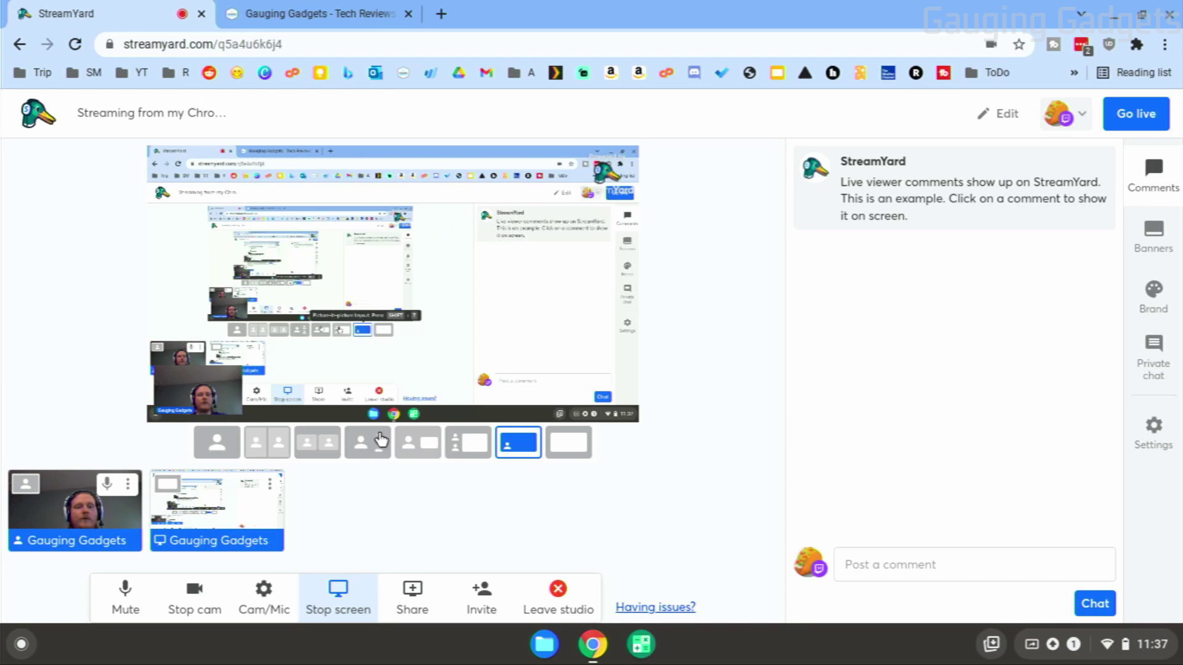
{"action": "left_click", "coordinate": [214, 444]}
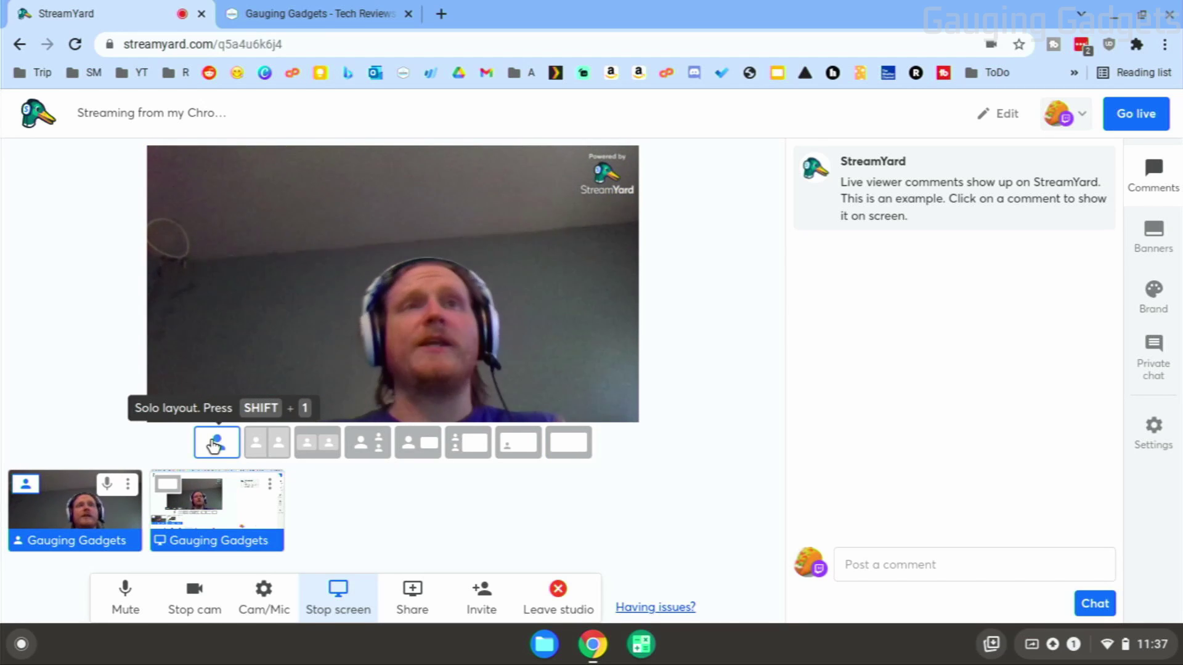
{"action": "left_click", "coordinate": [329, 450]}
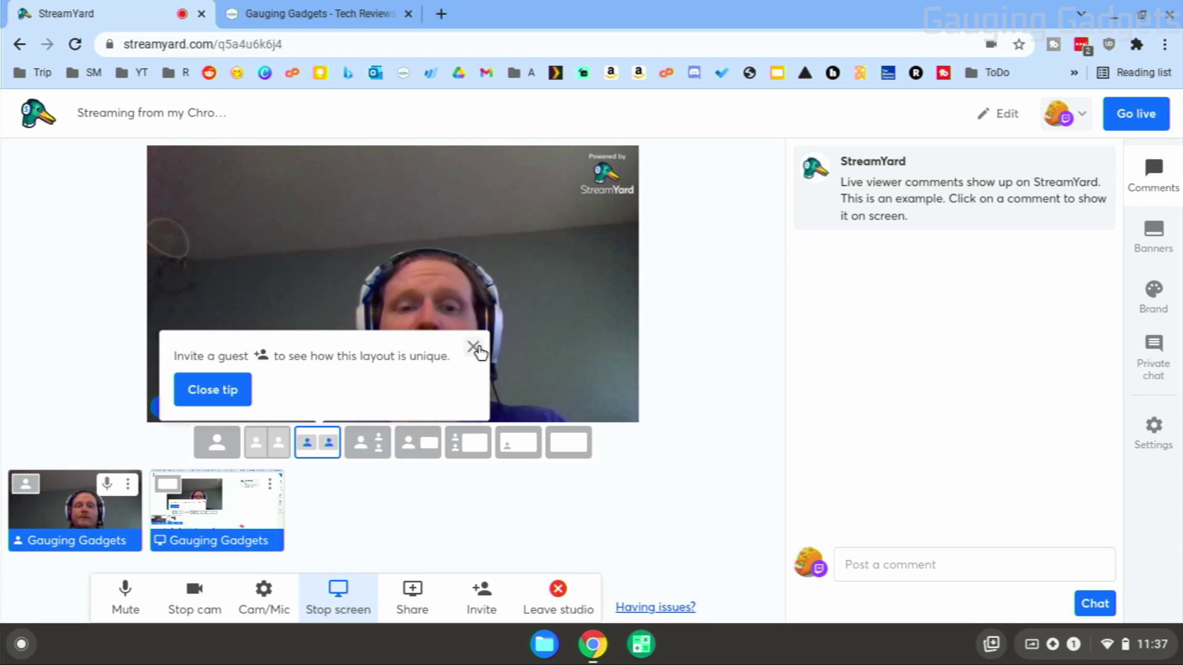
{"action": "left_click", "coordinate": [475, 348]}
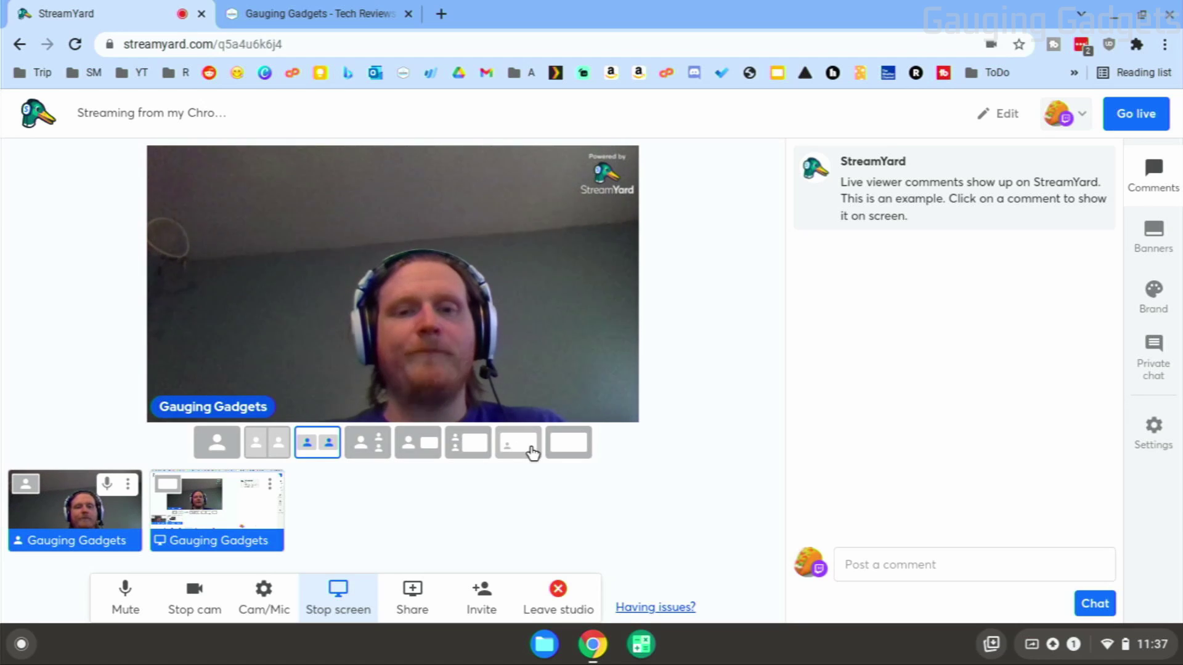
{"action": "left_click", "coordinate": [569, 448]}
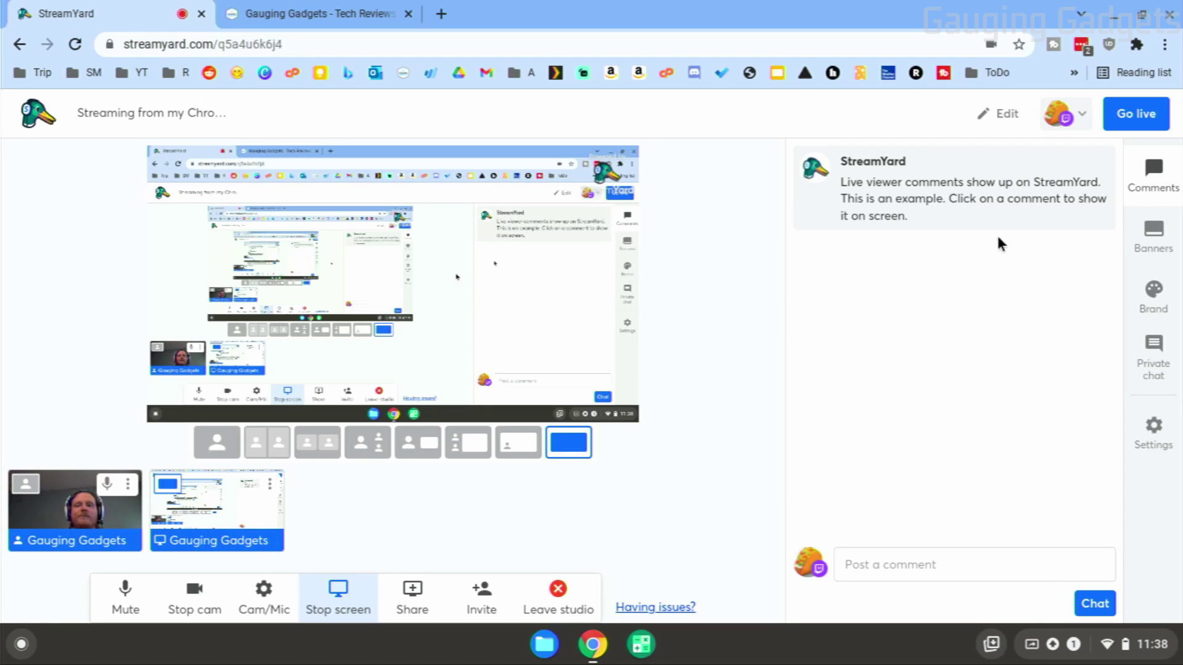
- Create a 'Breaking News' banner set to scroll across the bottom as a ticker
{"action": "left_click", "coordinate": [1144, 243]}
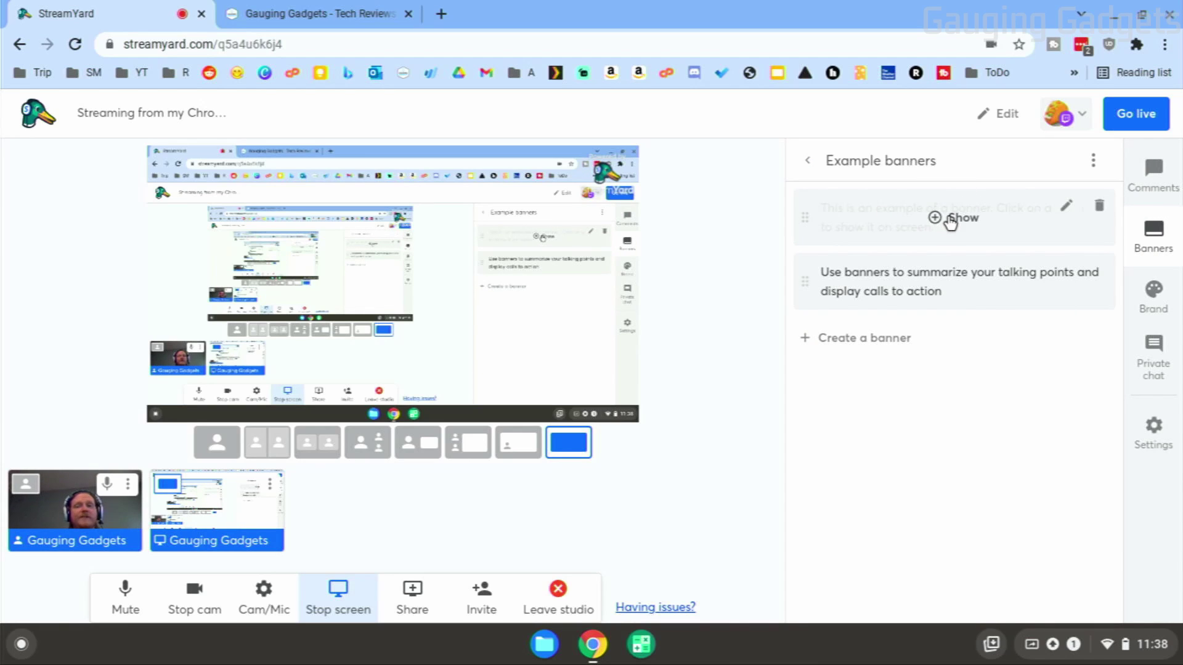
{"action": "left_click", "coordinate": [950, 220]}
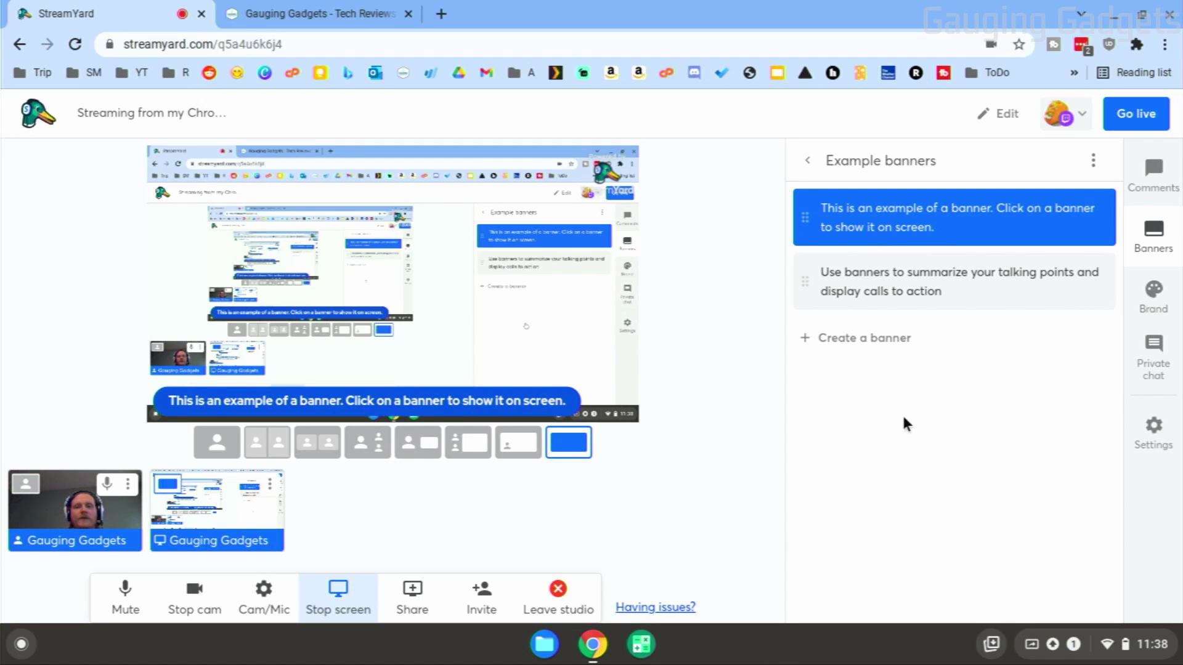
{"action": "left_click", "coordinate": [872, 345]}
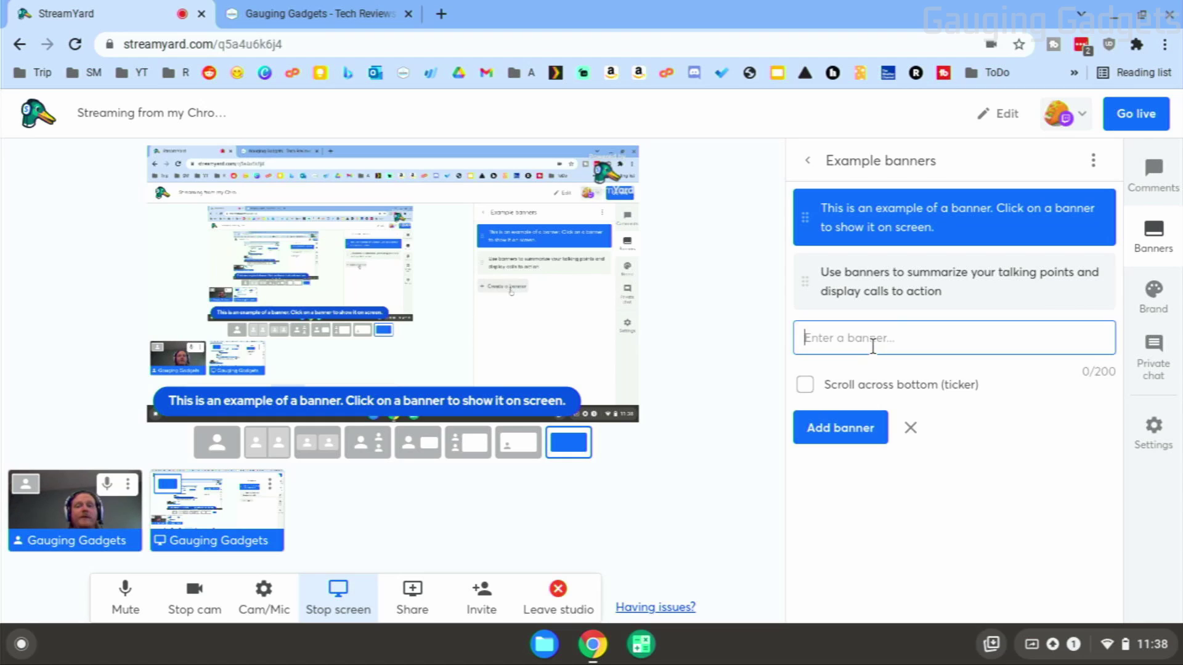
{"action": "type", "text": "Breaking News"}
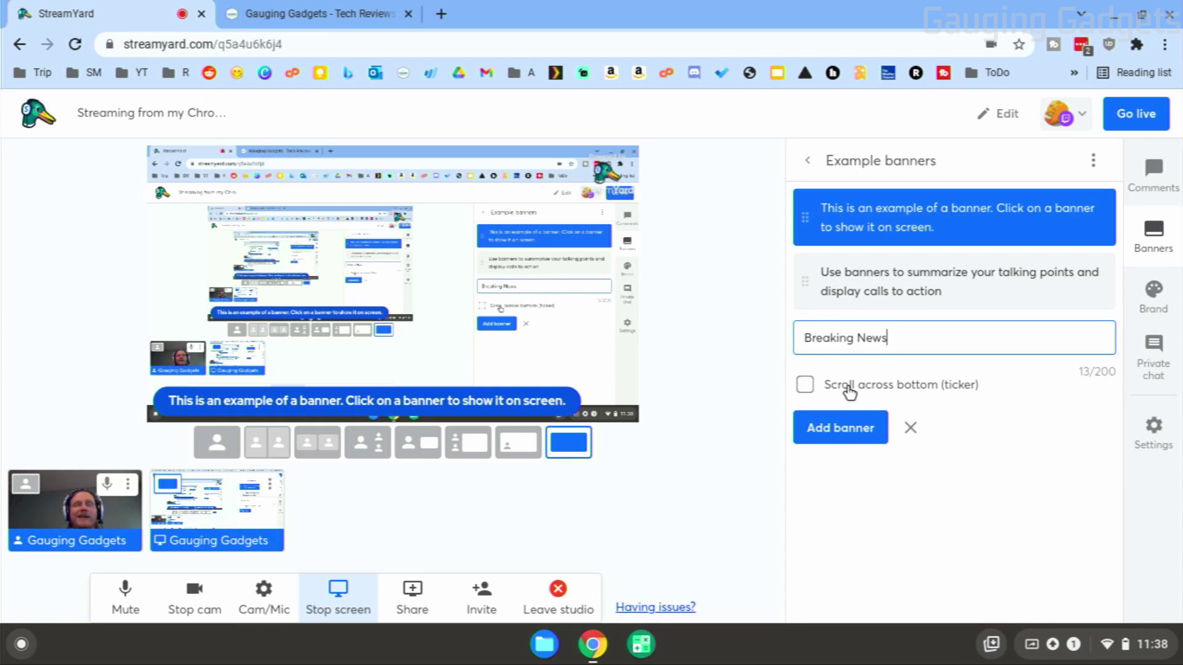
{"action": "left_click", "coordinate": [805, 385]}
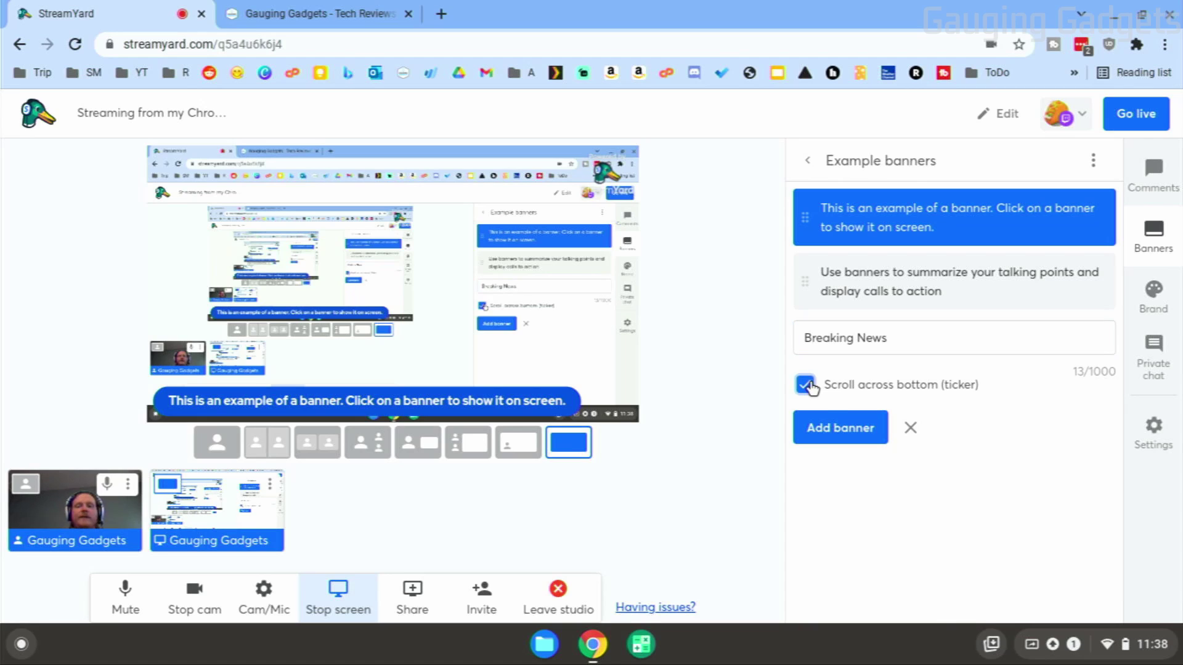
{"action": "left_click", "coordinate": [841, 428]}
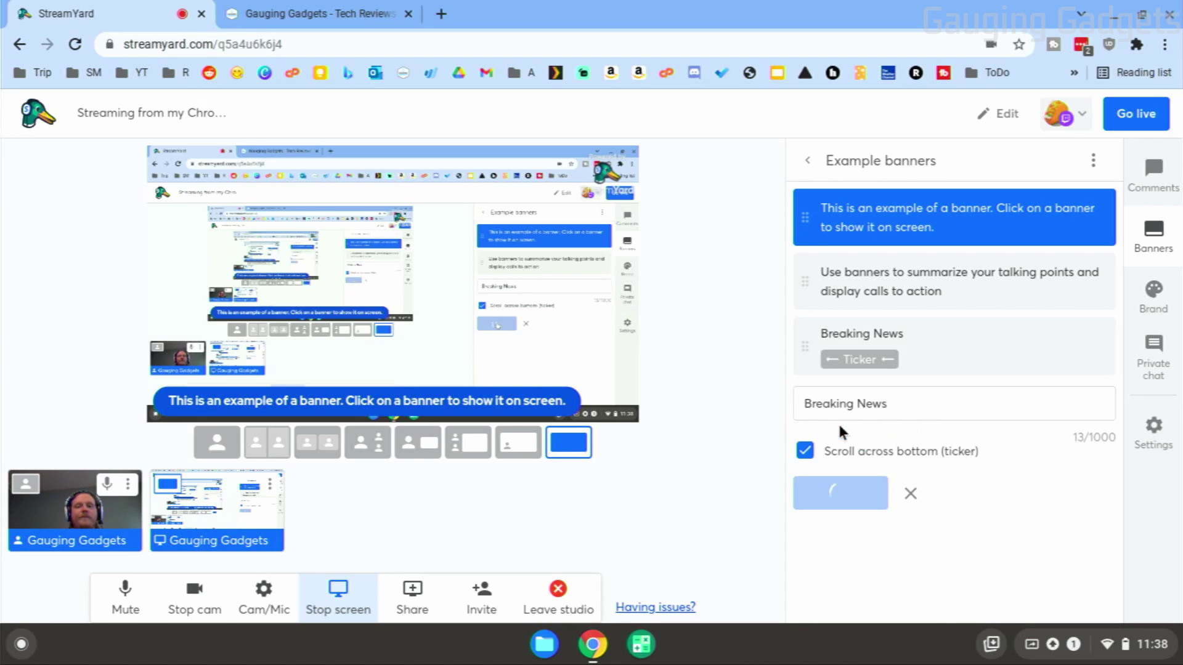
- Preview the Breaking News ticker on stage, then hide it and the example banner
{"action": "mouse_move", "coordinate": [897, 360]}
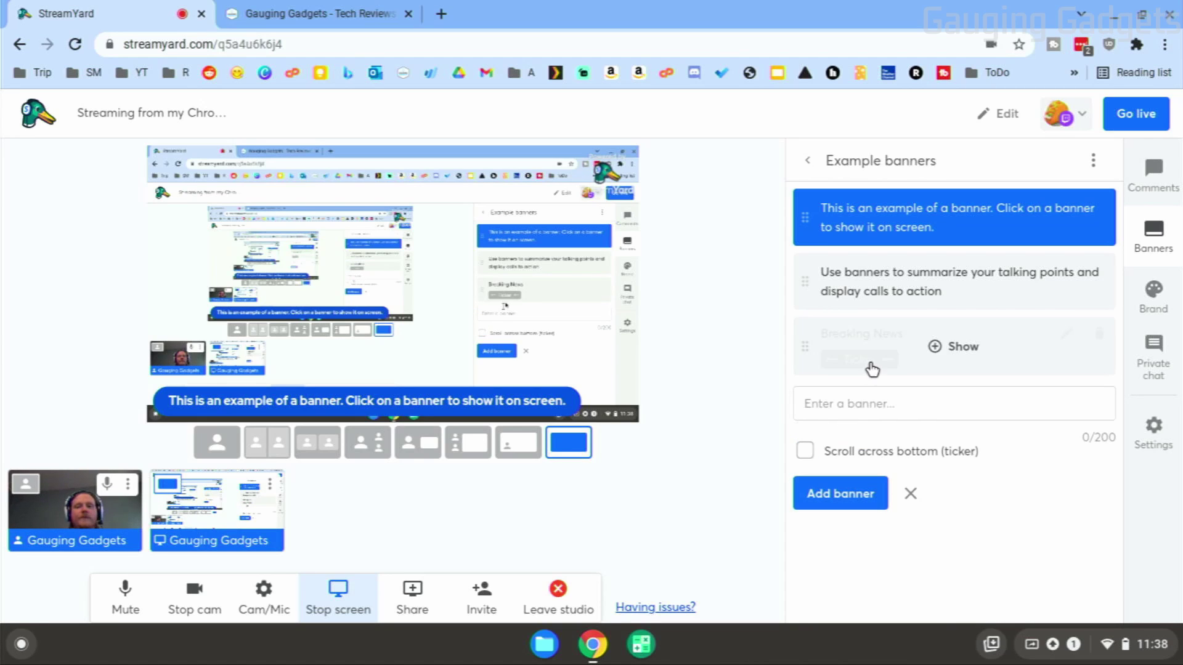
{"action": "left_click", "coordinate": [928, 353]}
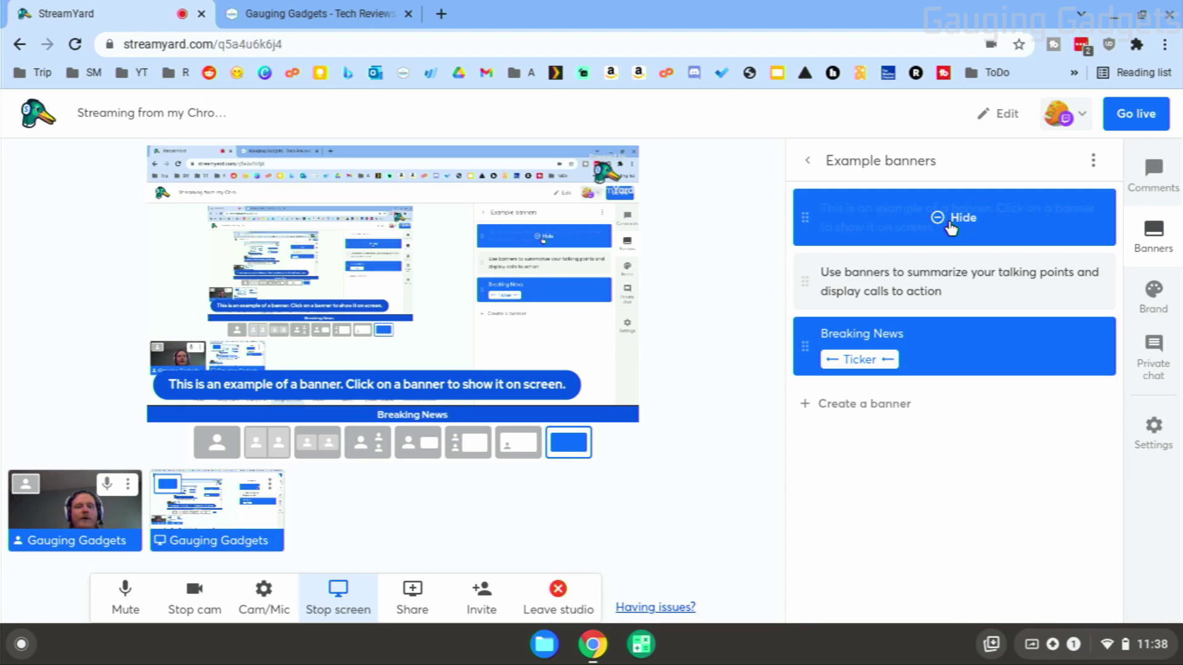
{"action": "left_click", "coordinate": [949, 223]}
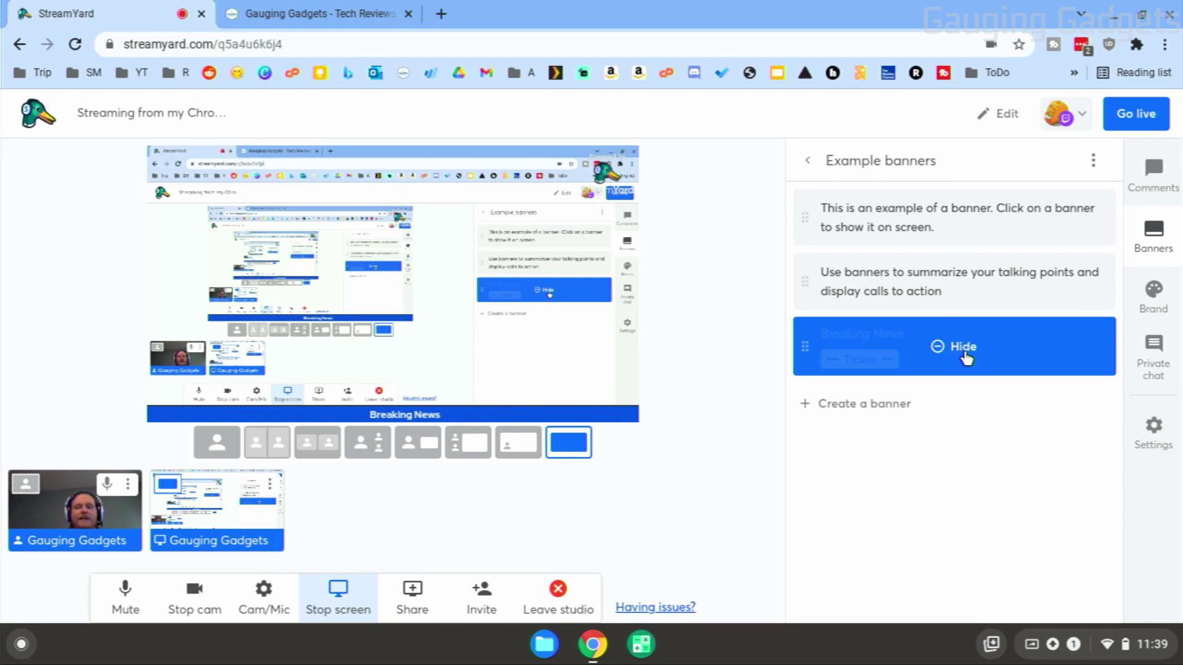
{"action": "left_click", "coordinate": [964, 354]}
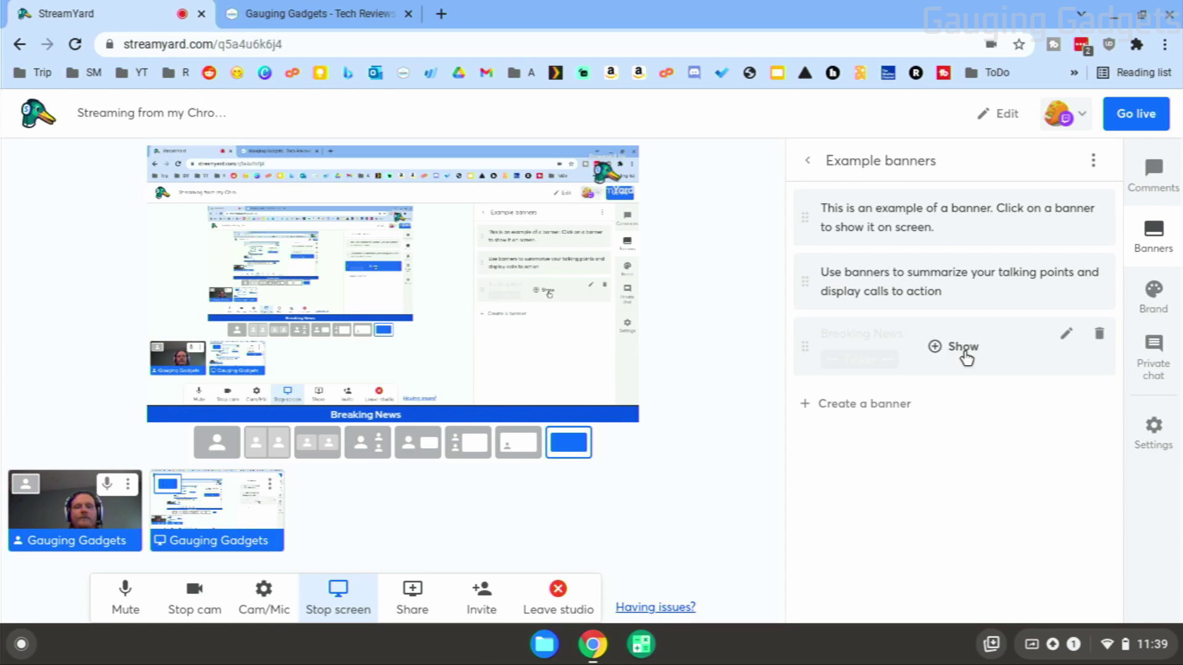
- Pick a soft cyan brand colour in Brand settings, then open the Comments panel
{"action": "left_click", "coordinate": [1154, 297]}
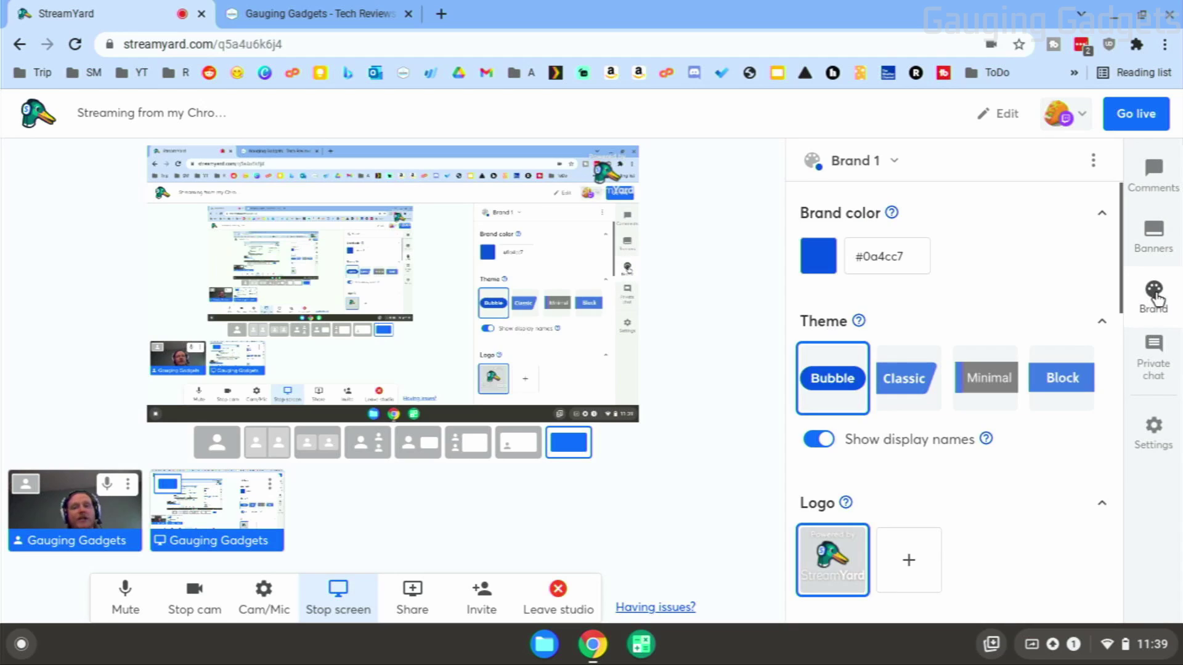
{"action": "left_click", "coordinate": [809, 273]}
{"action": "left_click", "coordinate": [896, 349]}
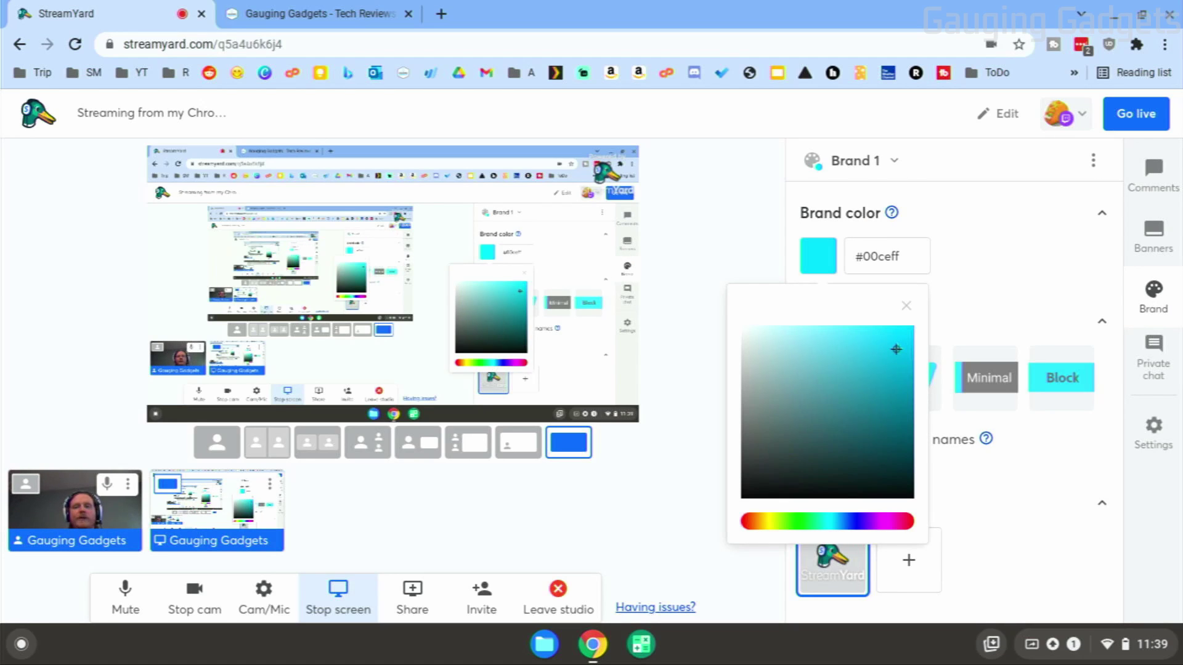
{"action": "left_click_drag", "start_coordinate": [896, 349], "coordinate": [922, 502]}
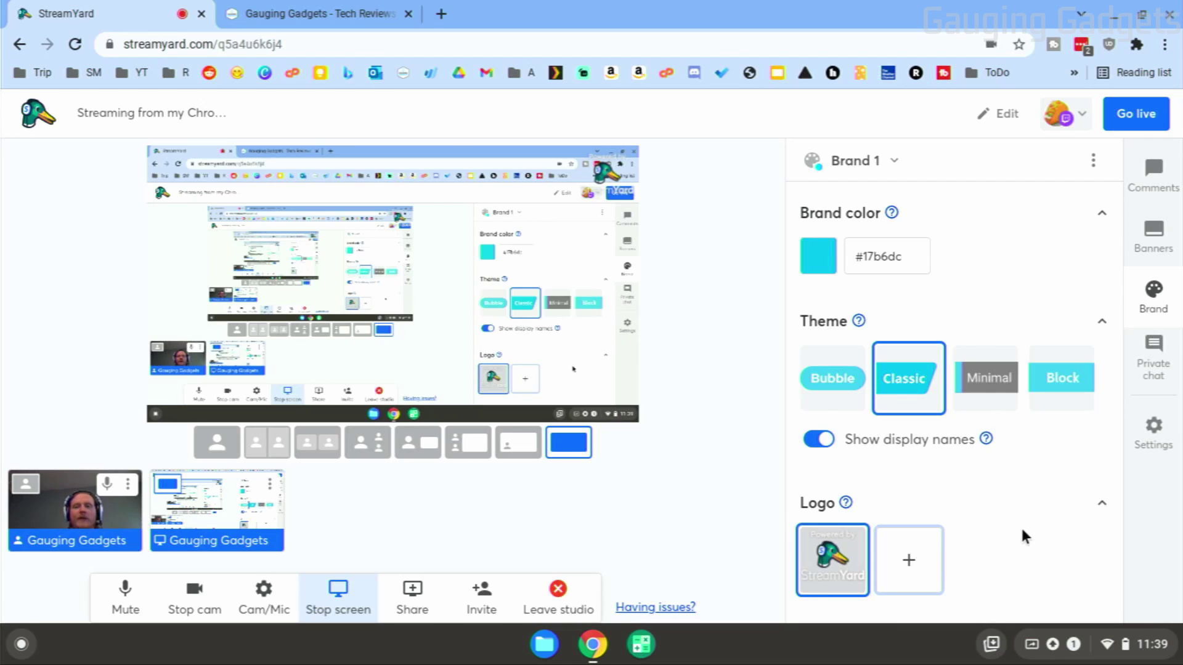
{"action": "left_click", "coordinate": [1154, 175]}
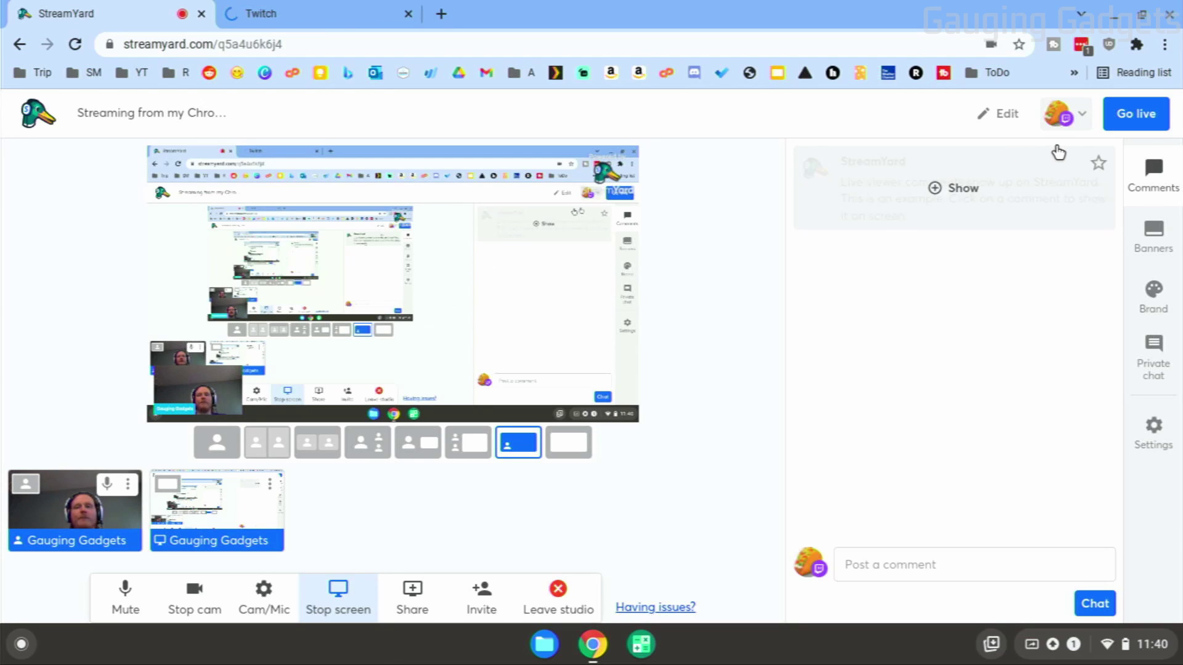
- Start streaming the StreamYard broadcast live to Twitch
{"action": "left_click", "coordinate": [1135, 119]}
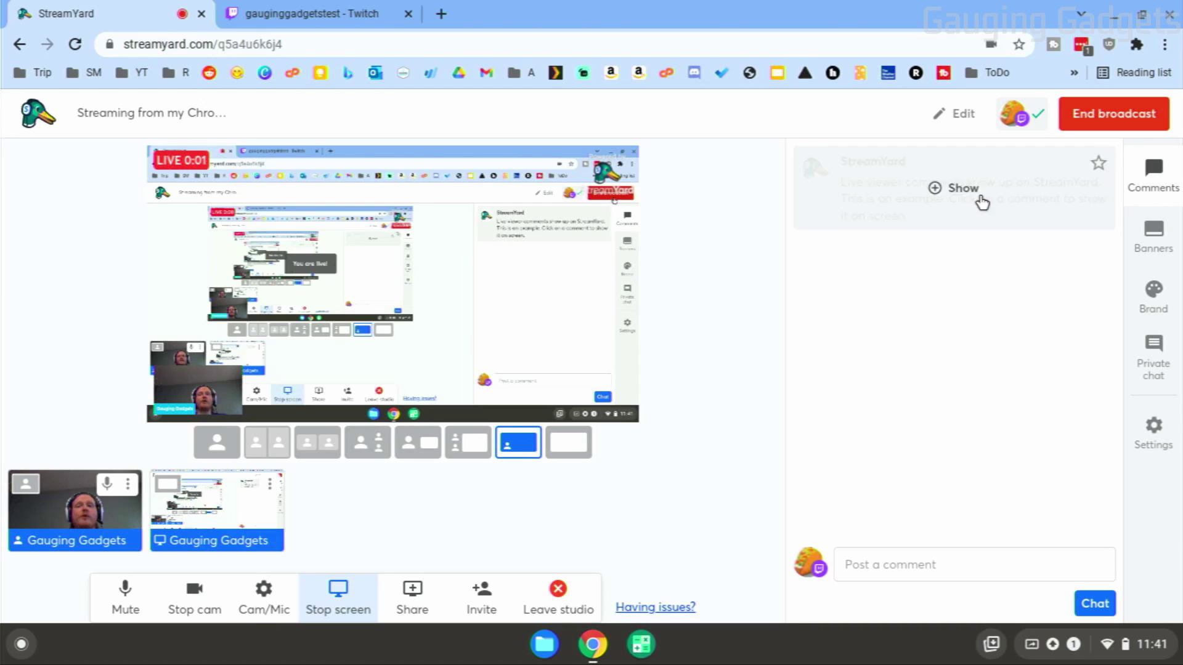
- Send the chat message 'test' in the Twitch stream chat, then return to the StreamYard studio
{"action": "left_click", "coordinate": [312, 20]}
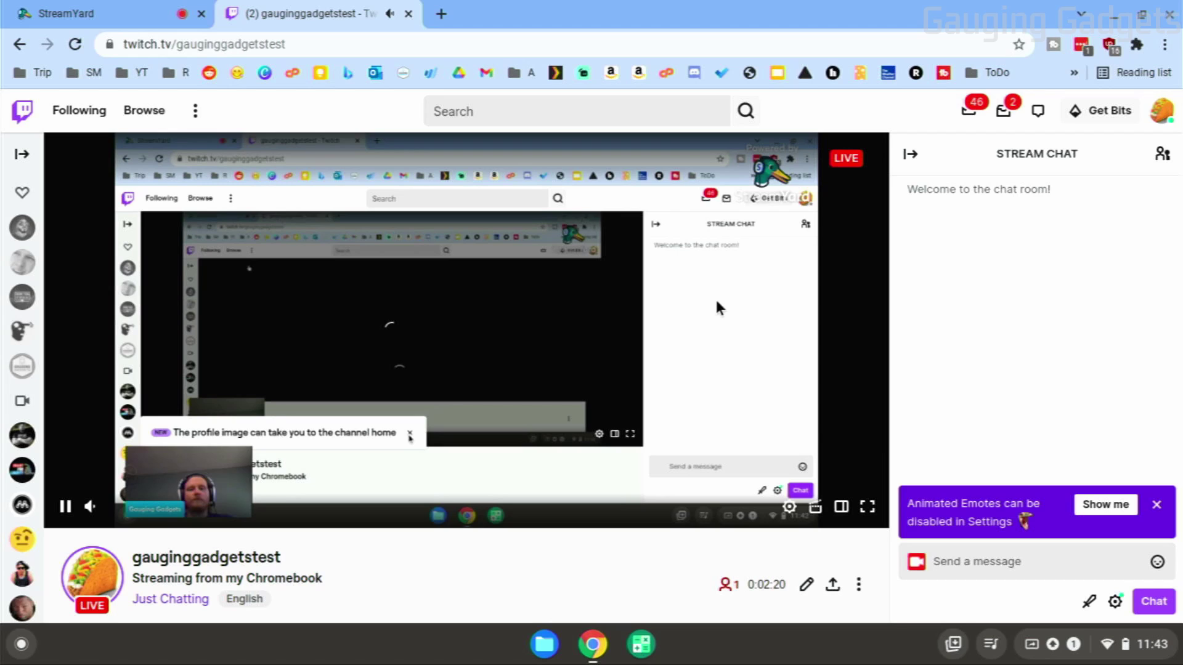
{"action": "left_click", "coordinate": [985, 555]}
{"action": "type", "text": "test"}
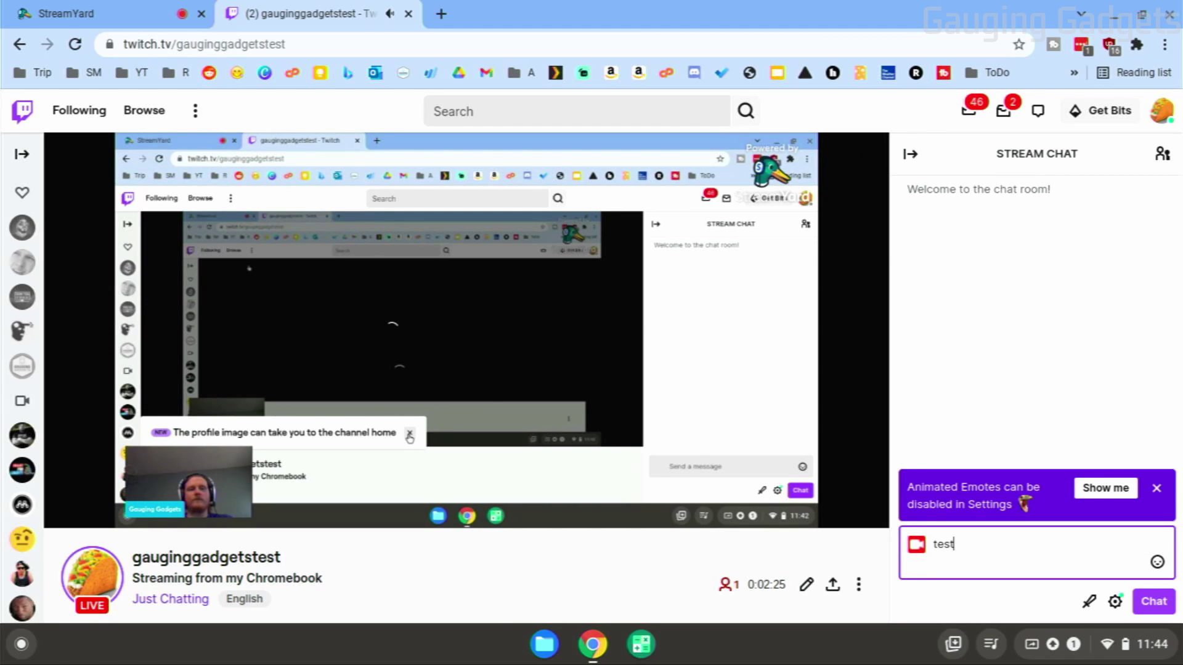
{"action": "key", "text": "Return"}
{"action": "left_click", "coordinate": [187, 23]}
{"action": "mouse_move", "coordinate": [885, 290]}
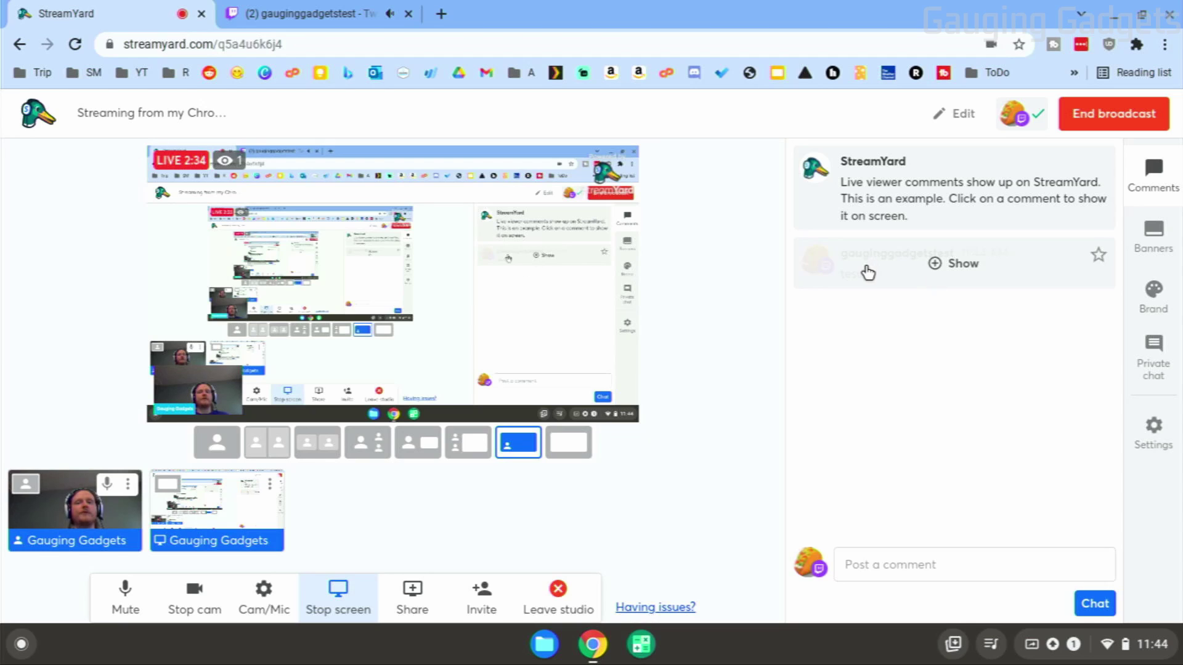
{"action": "left_click", "coordinate": [952, 266]}
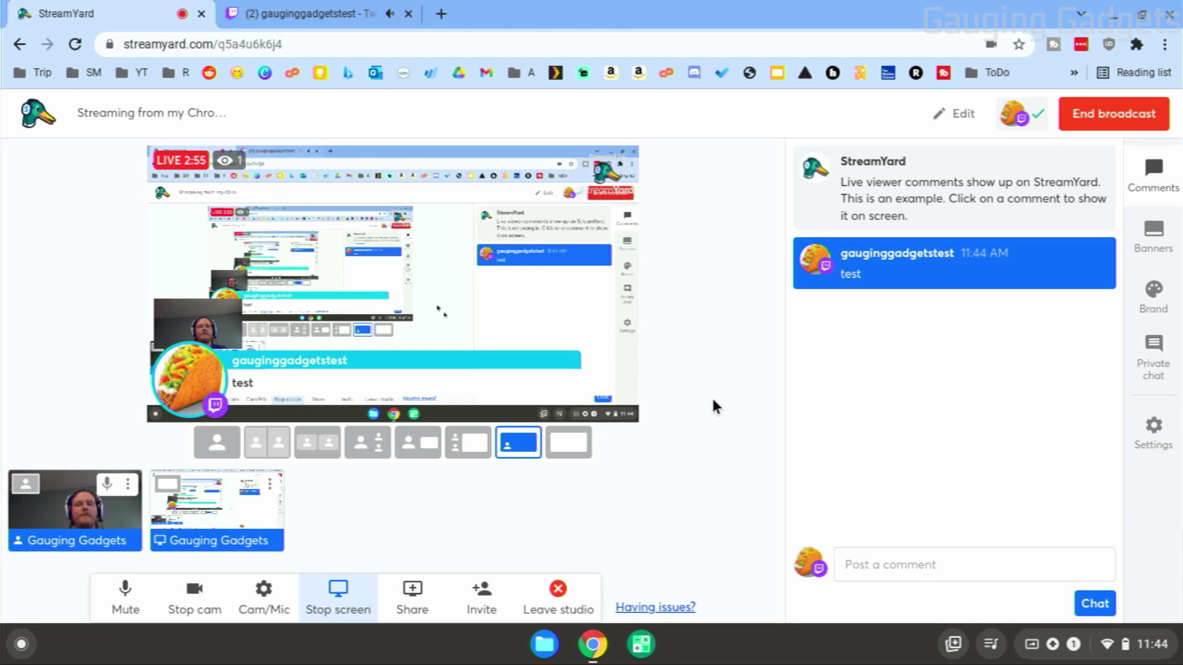
{"action": "mouse_move", "coordinate": [958, 275]}
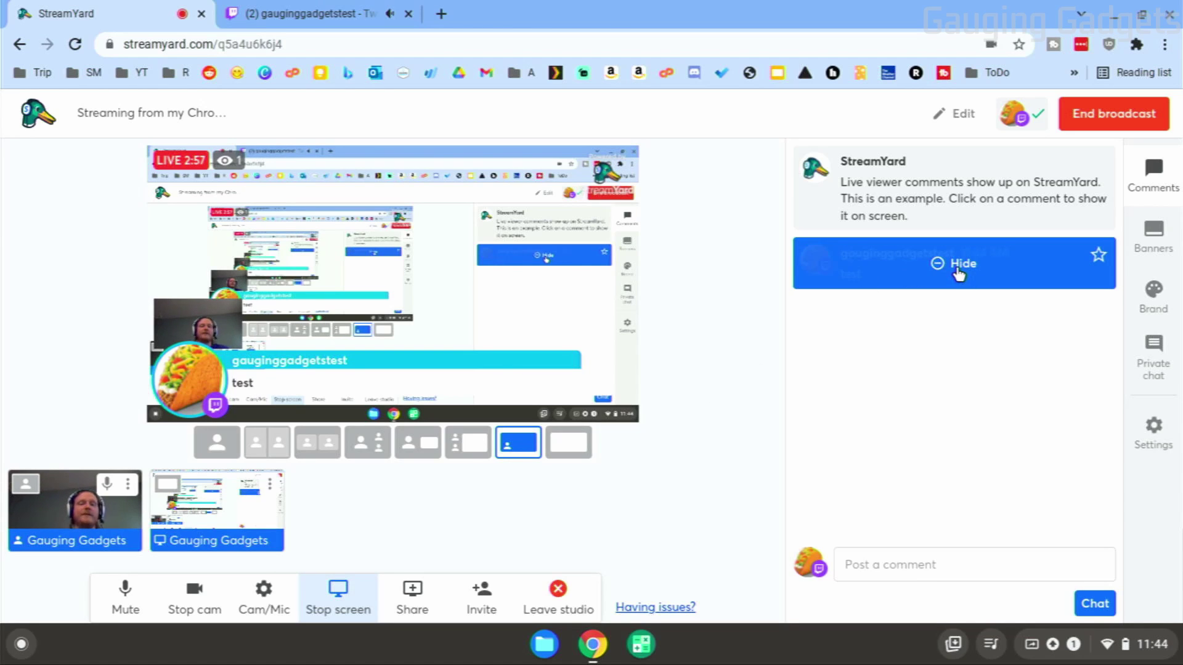
{"action": "left_click", "coordinate": [958, 273]}
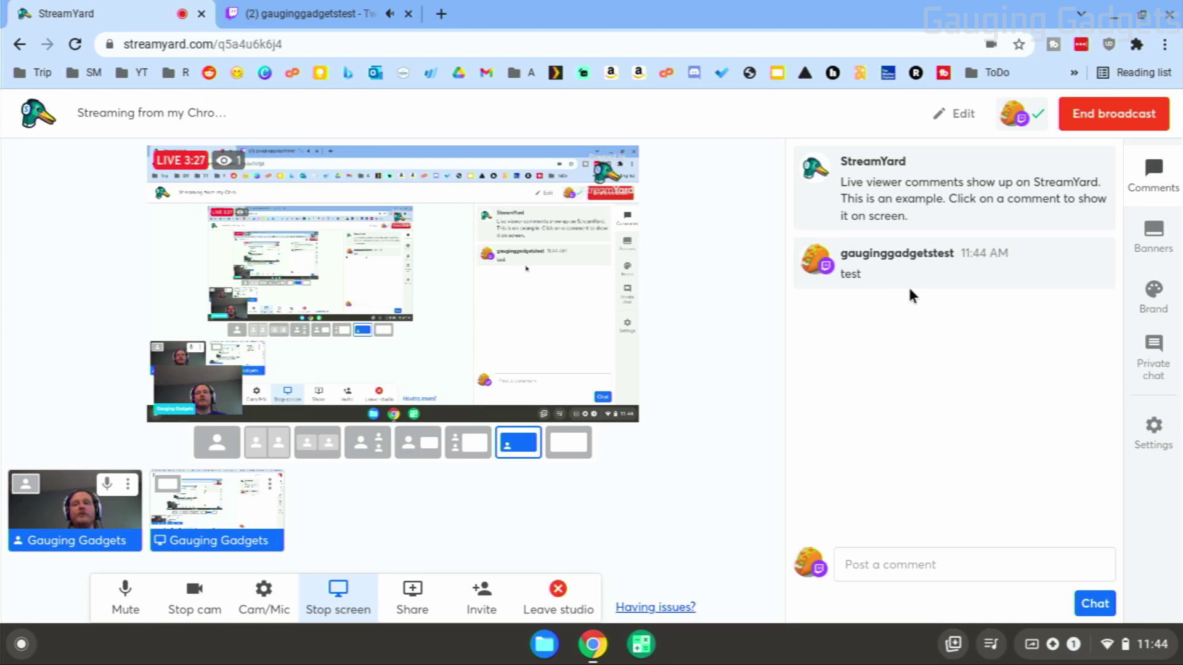
{"action": "left_click", "coordinate": [1106, 120]}
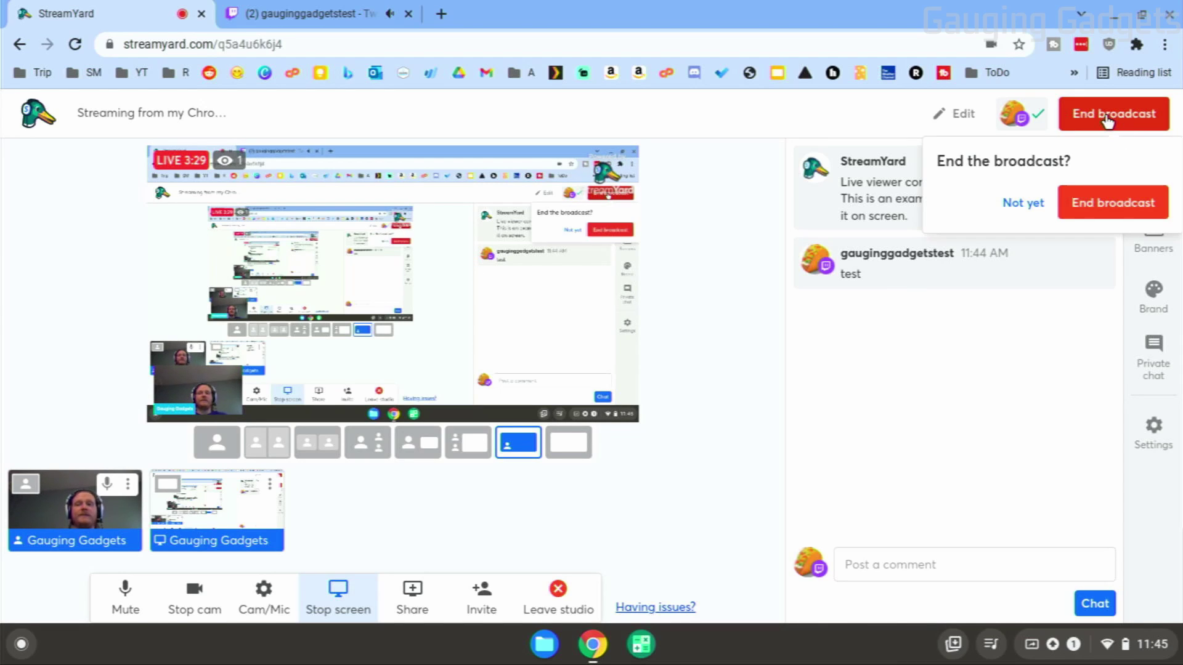
- Confirm ending the broadcast after 3:36 and close the post-broadcast feedback dialog
{"action": "left_click", "coordinate": [1103, 206]}
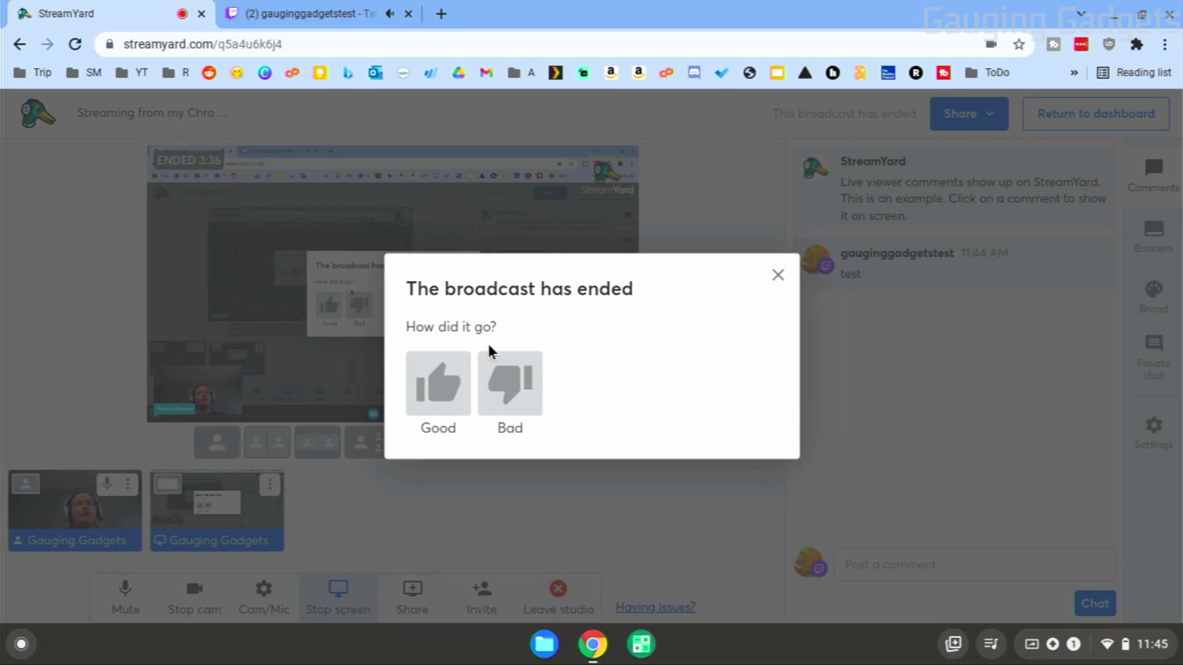
{"action": "left_click", "coordinate": [417, 159]}
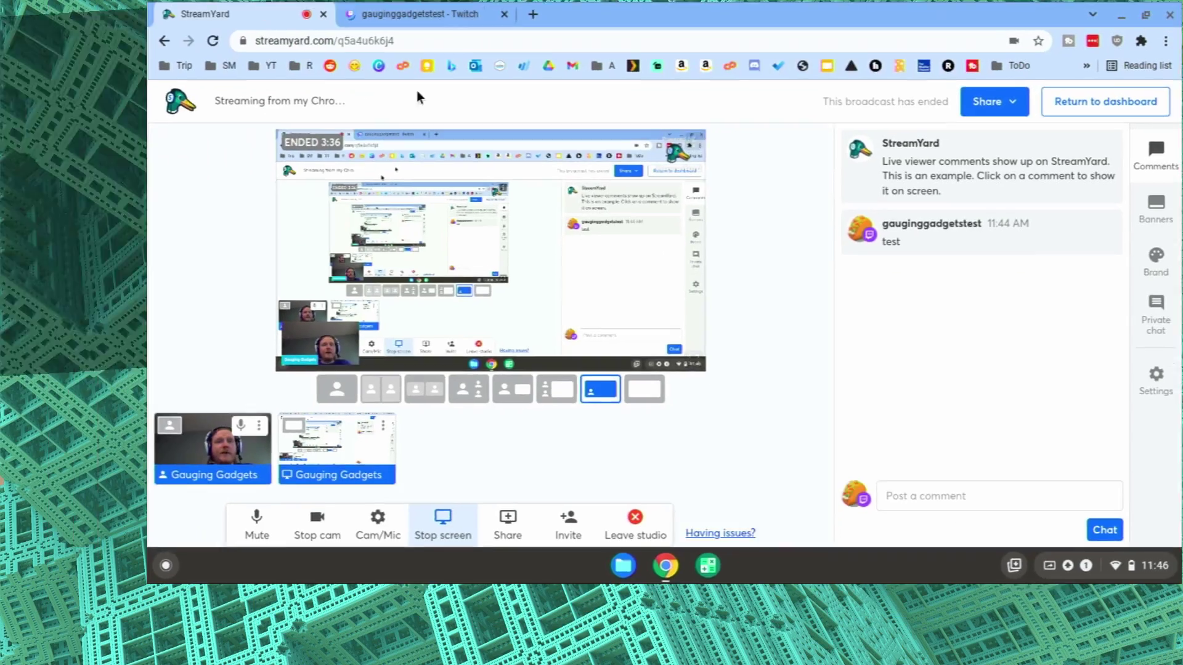